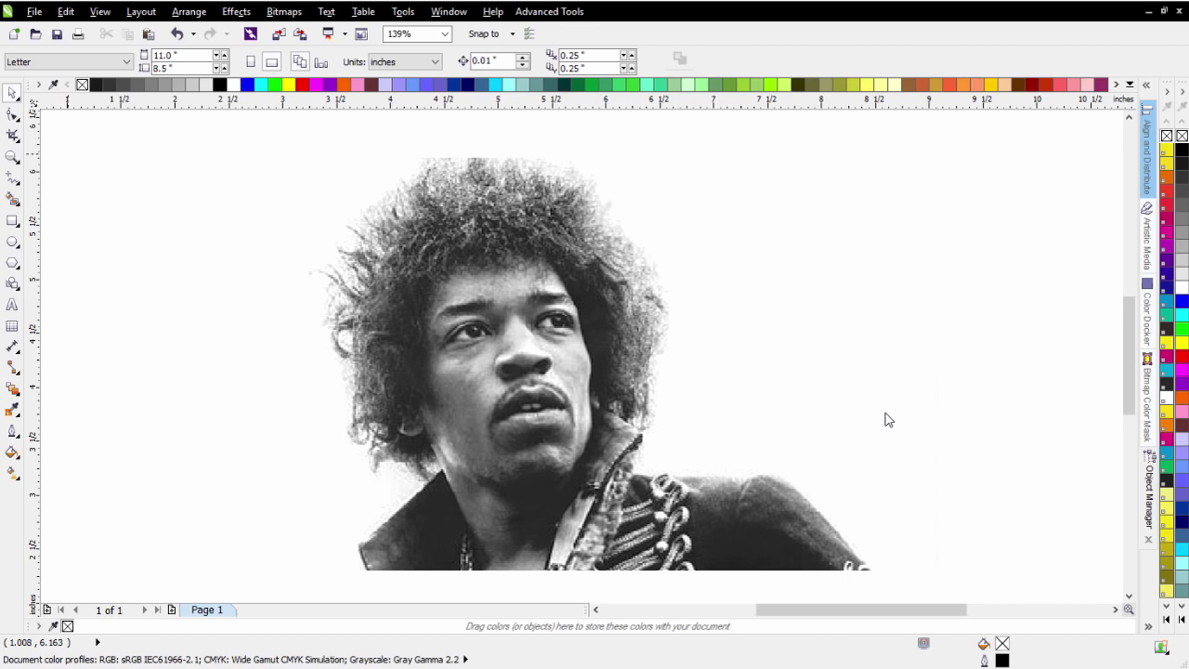
Open the Macro Manager and expand My_Effects down to the macros in its RecordedMacros module.
left_click(406, 12)
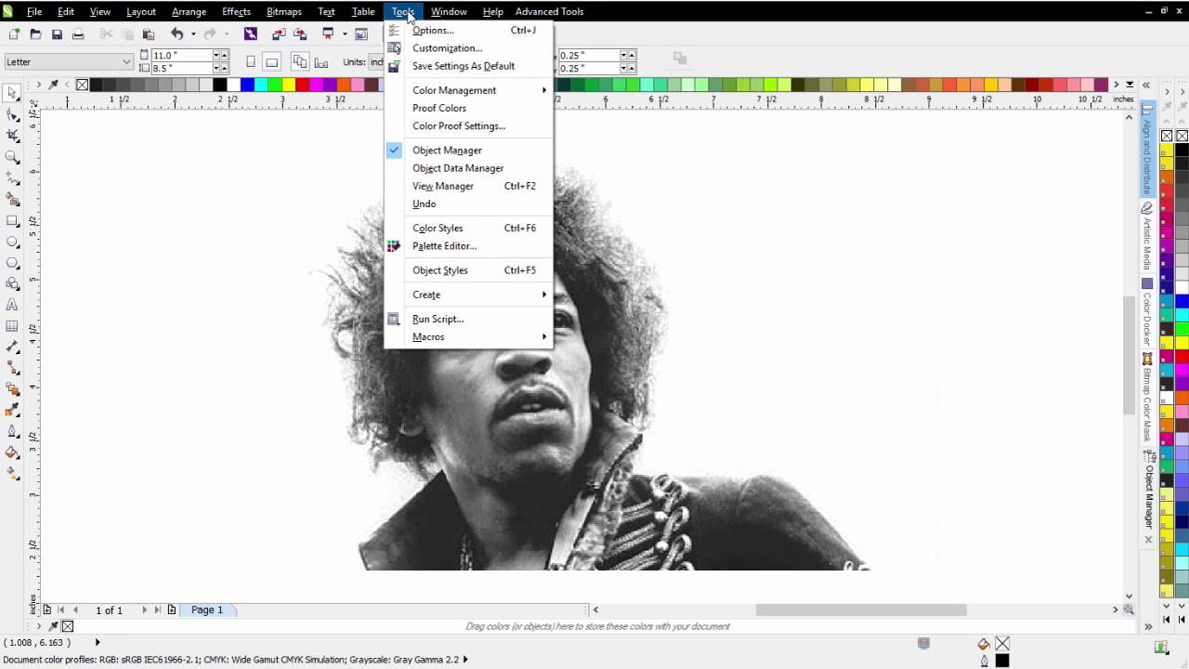
mouse_move(447, 338)
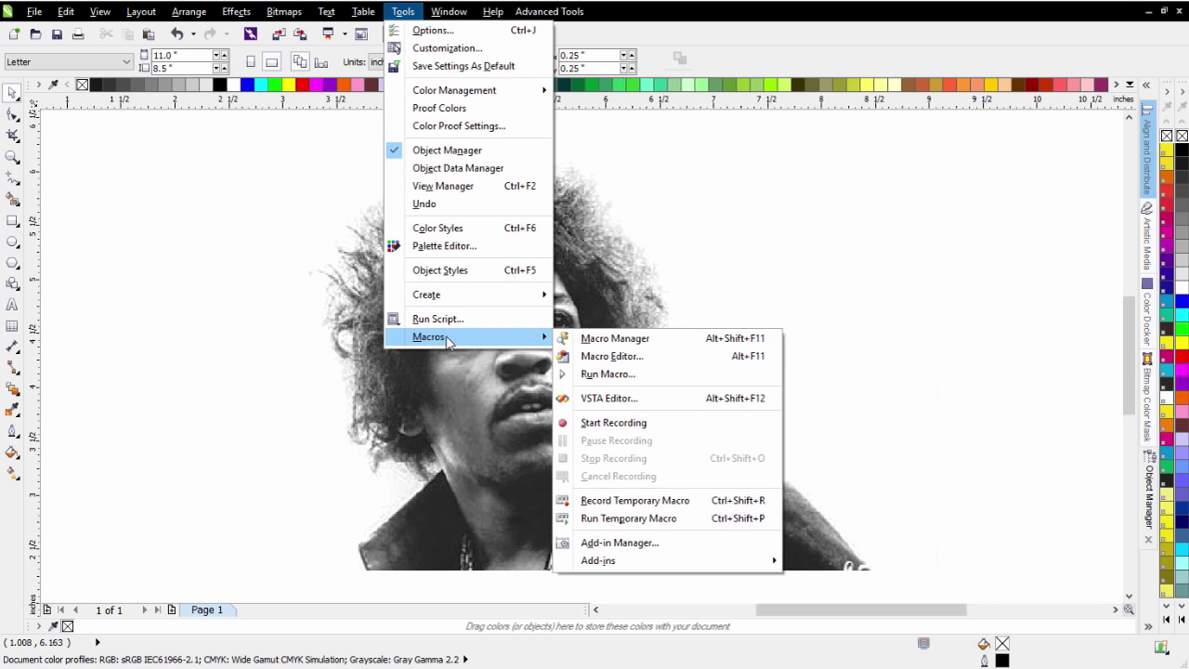
left_click(602, 338)
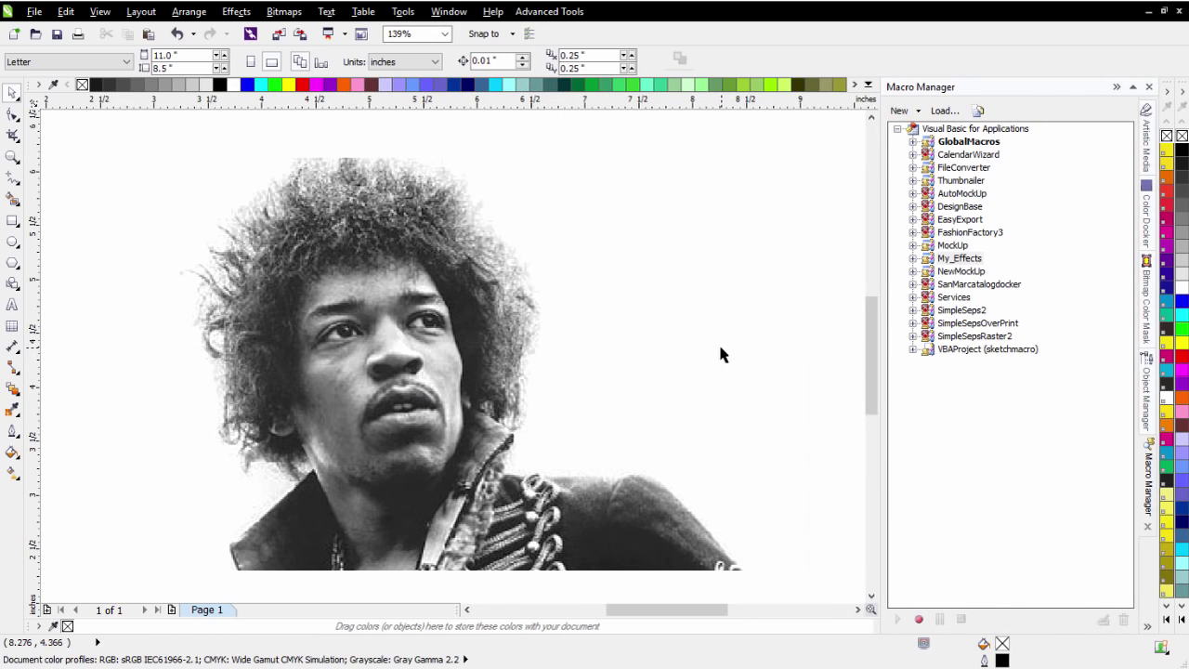
left_click(913, 260)
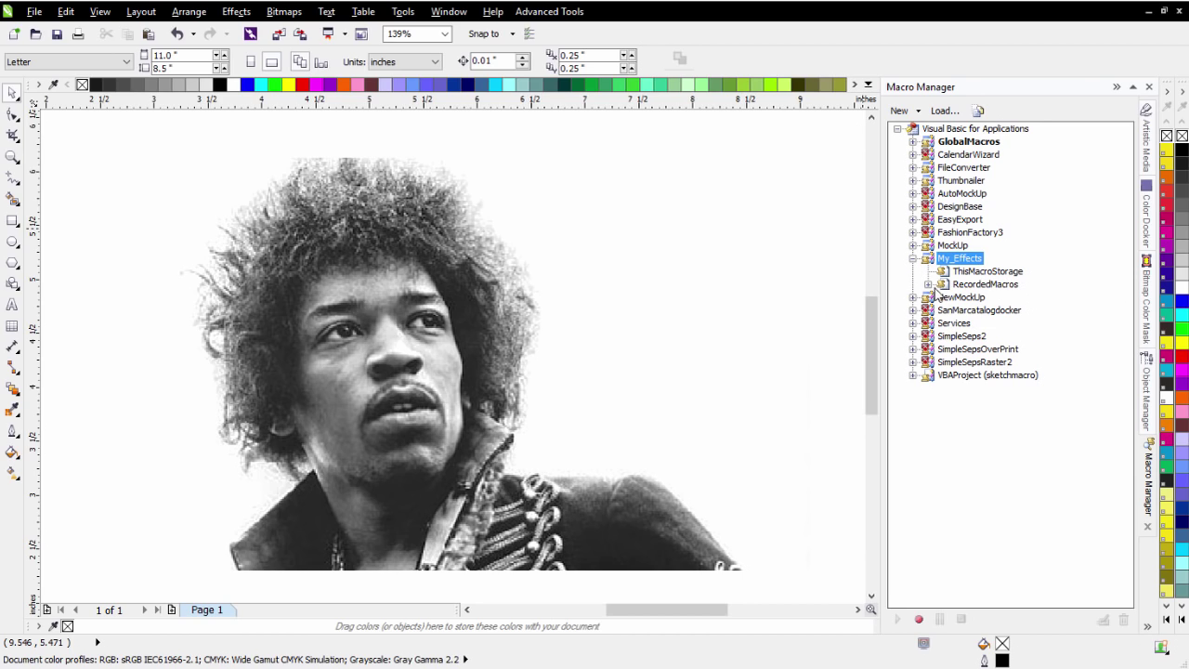
left_click(928, 284)
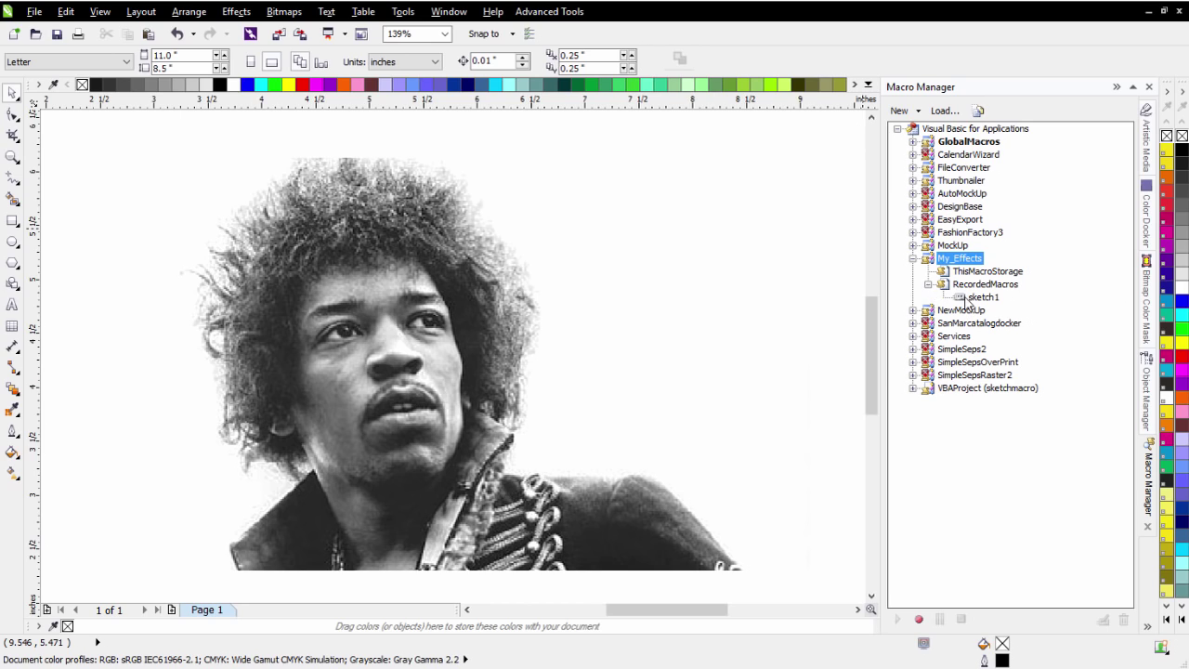
Run the recorded sketch1 macro on the grayscale portrait and deselect the result.
left_click(748, 301)
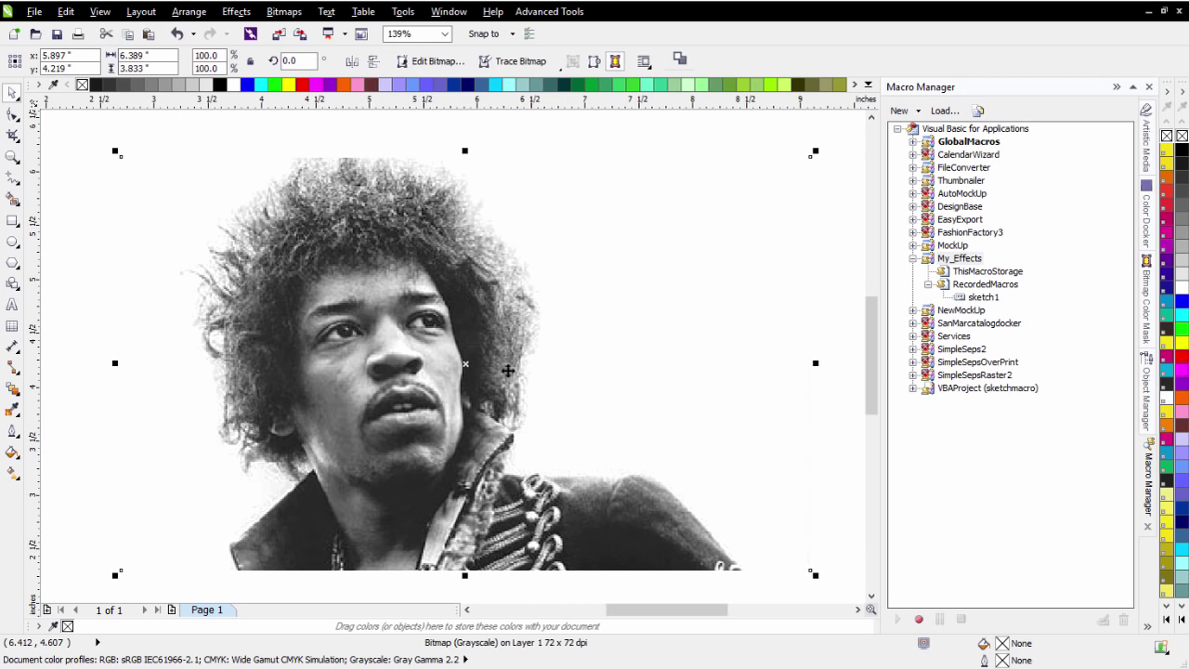
double_click(963, 297)
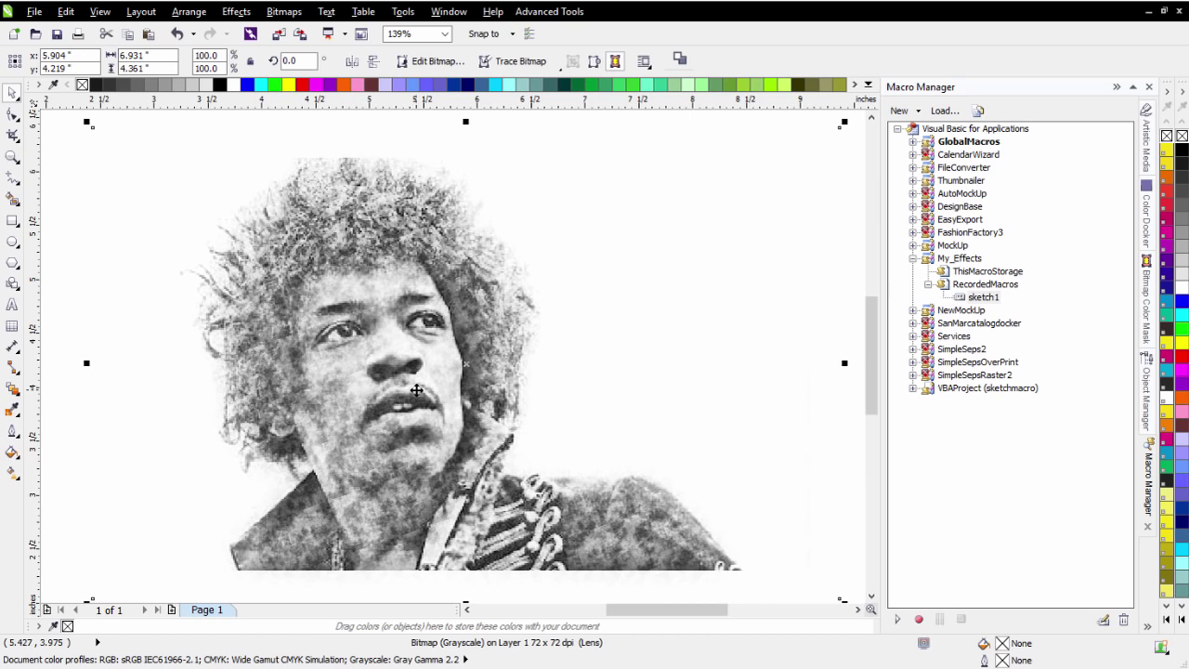
key("shift+F4")
left_click(179, 299)
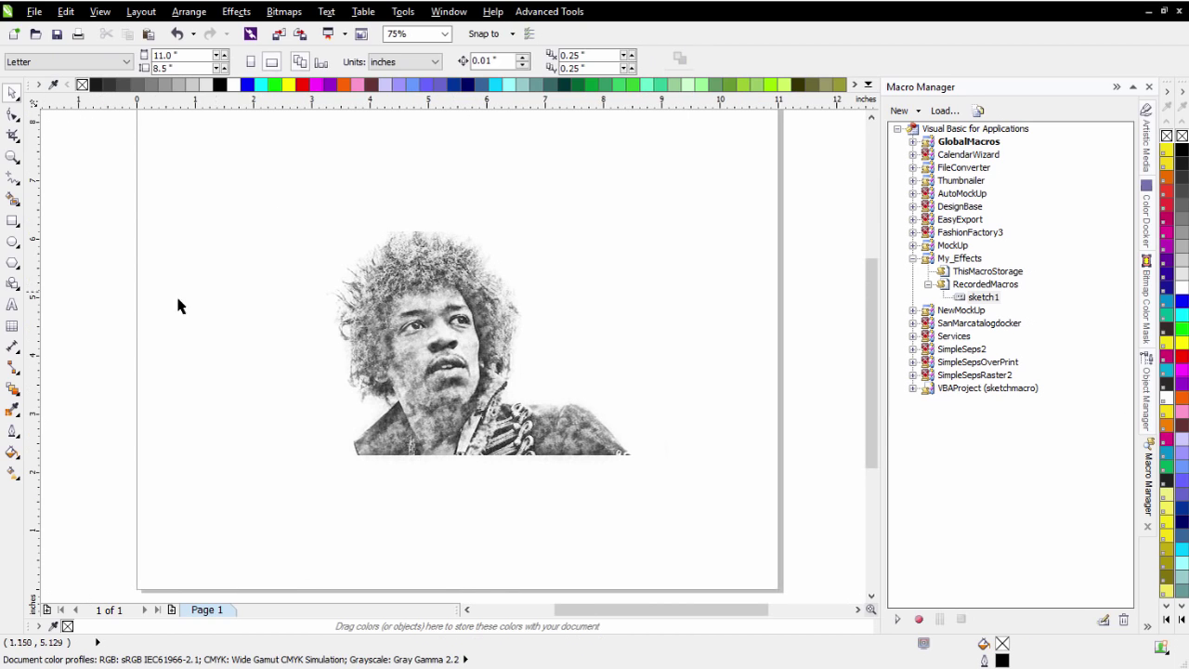
Shrink the texture transparency tile on the sketch bitmap using the Transparency tool.
left_click(15, 388)
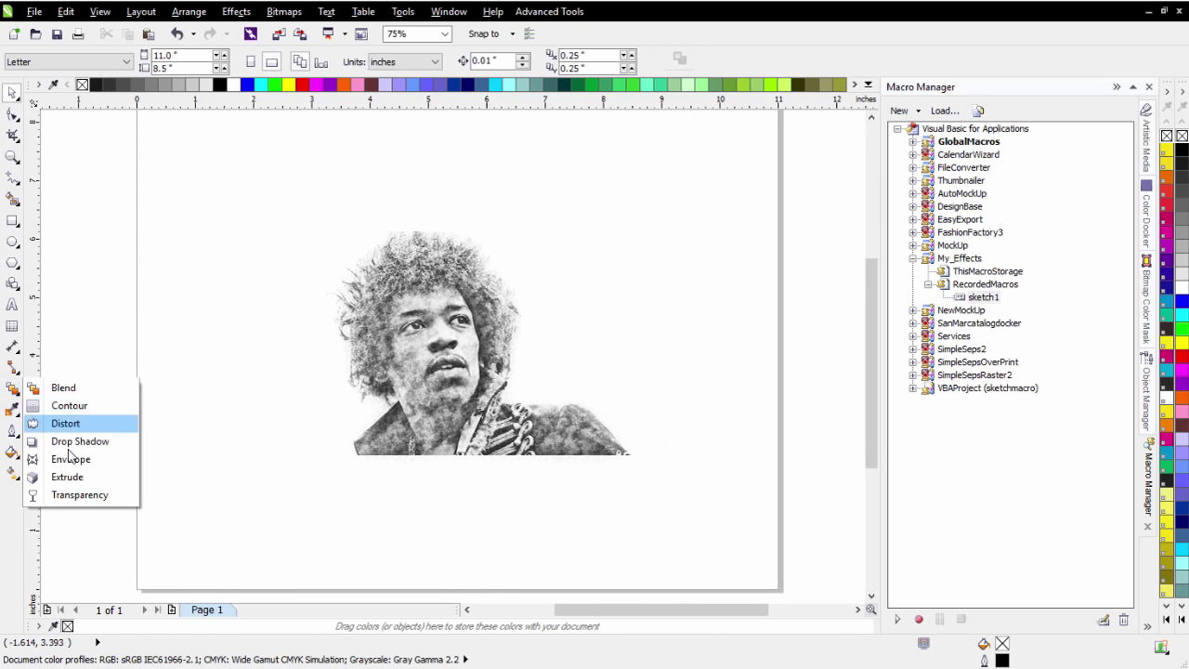
left_click(80, 495)
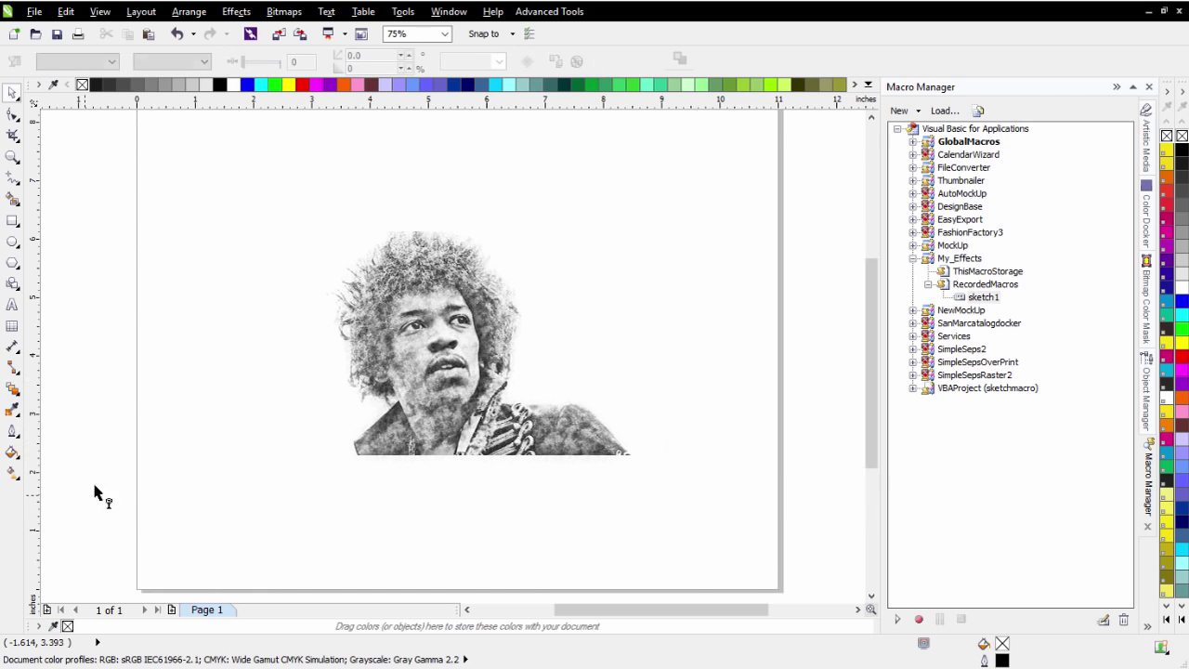
left_click(420, 370)
scroll(502, 337, "up", 5)
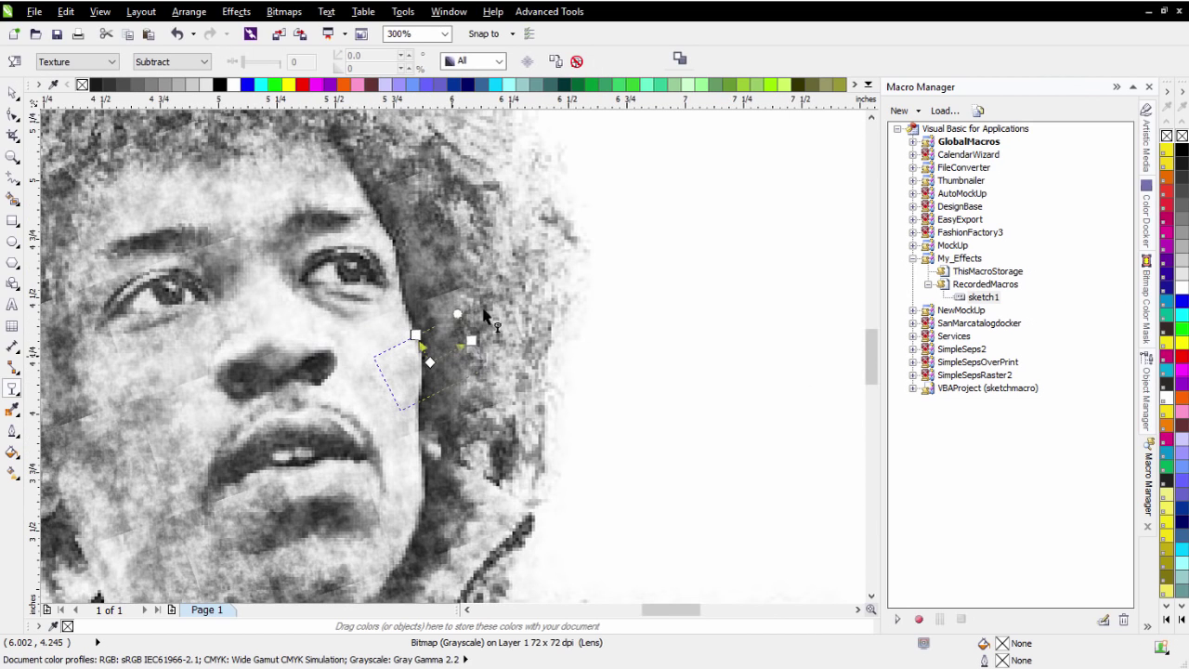
left_click_drag(456, 315, 438, 340)
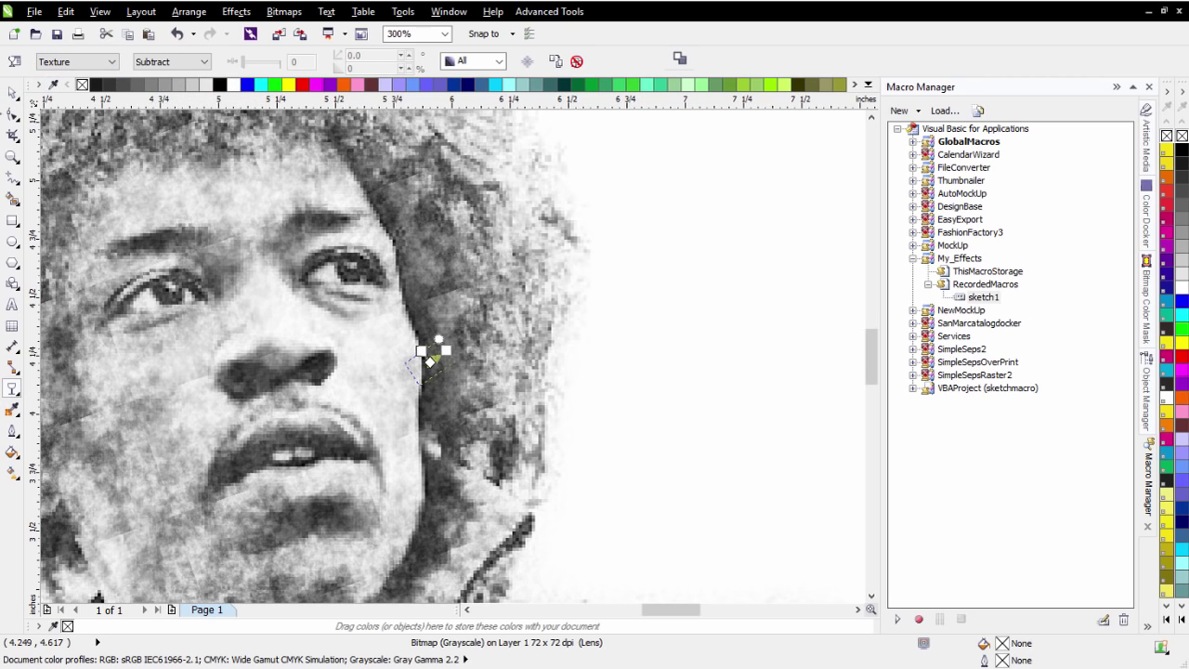
Change the sketch bitmap's transparency texture to the black-and-white speckled sample.
left_click(12, 95)
left_click(12, 390)
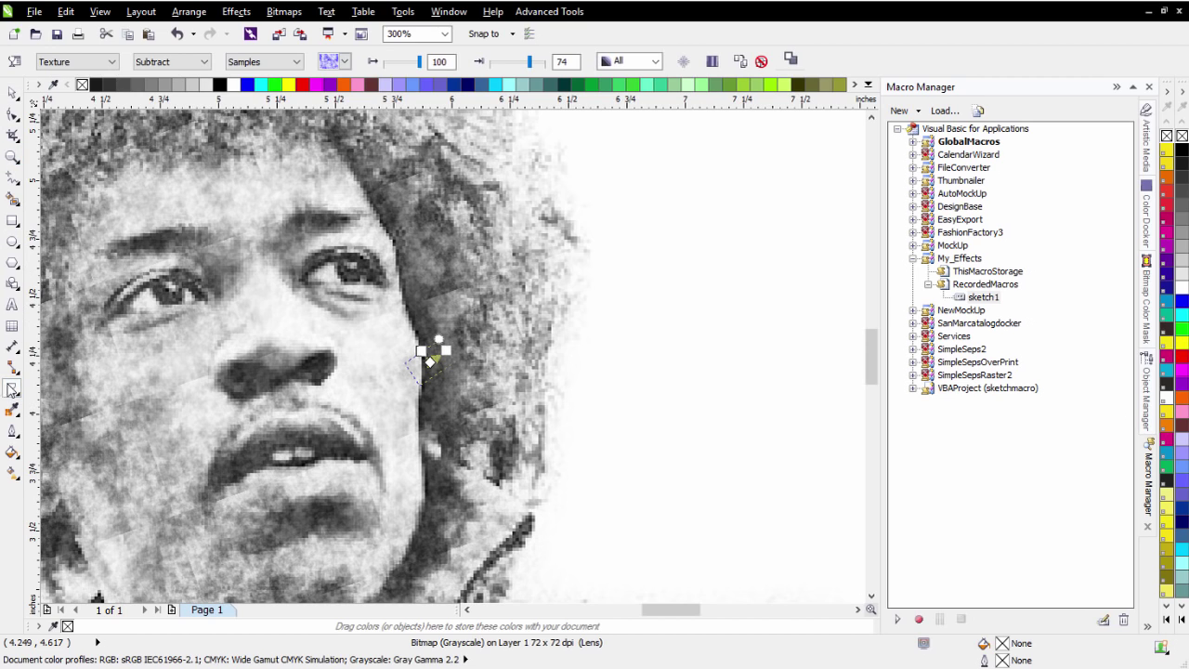
left_click(343, 63)
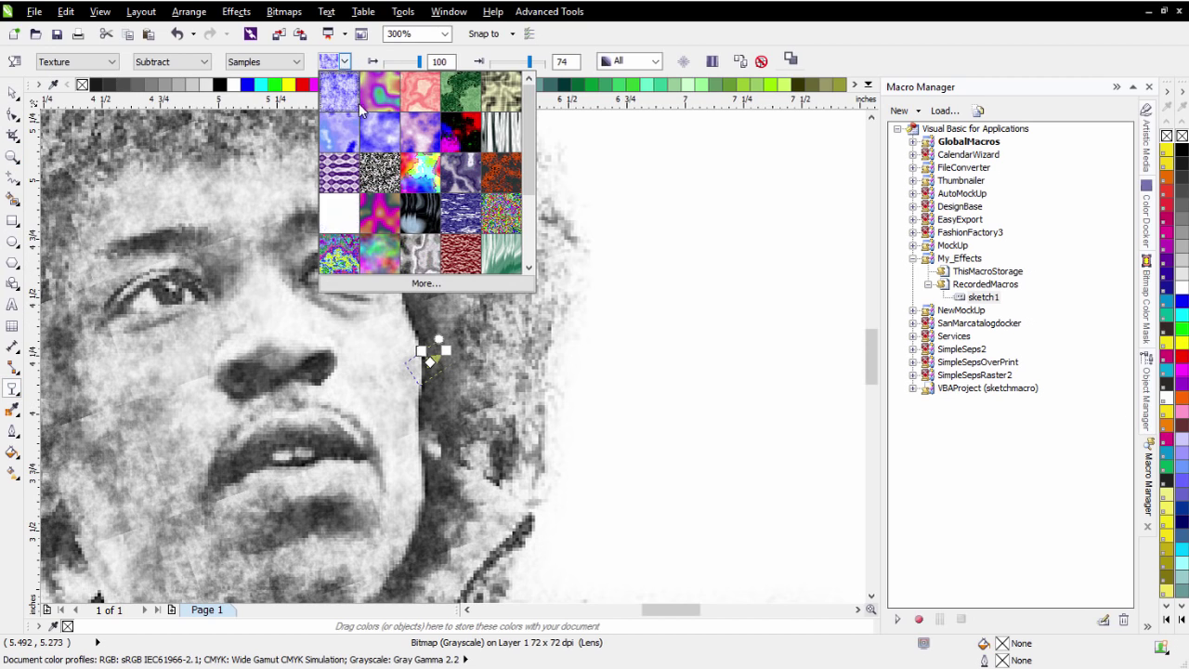
left_click(380, 167)
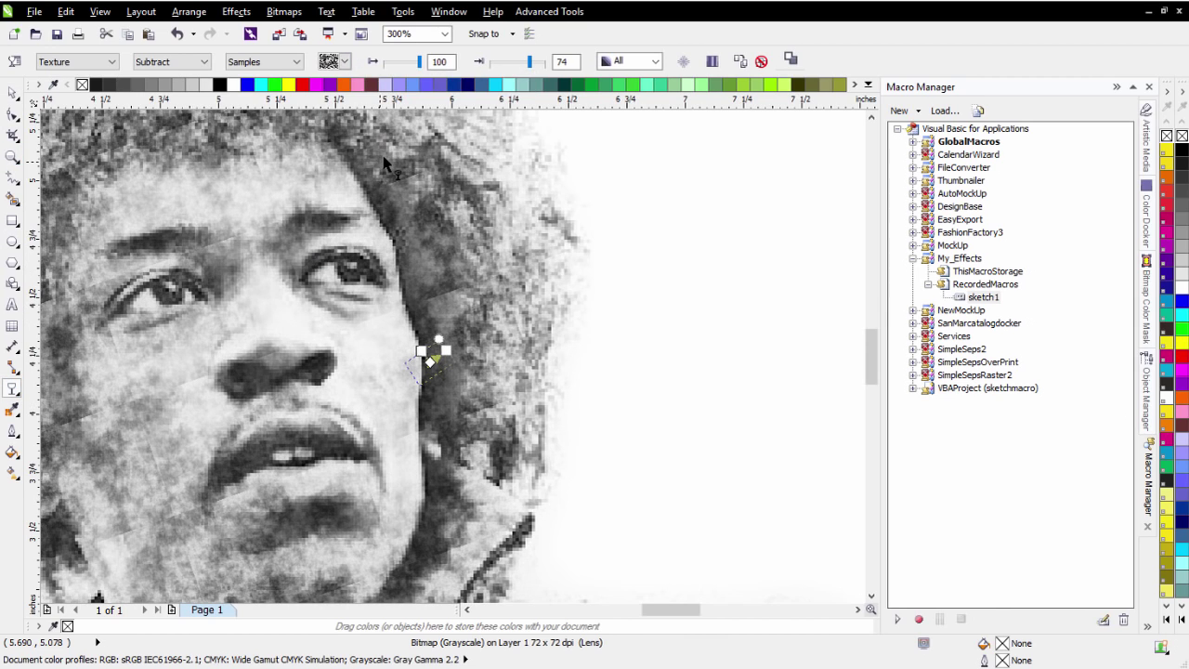
scroll(465, 393, "down", 2)
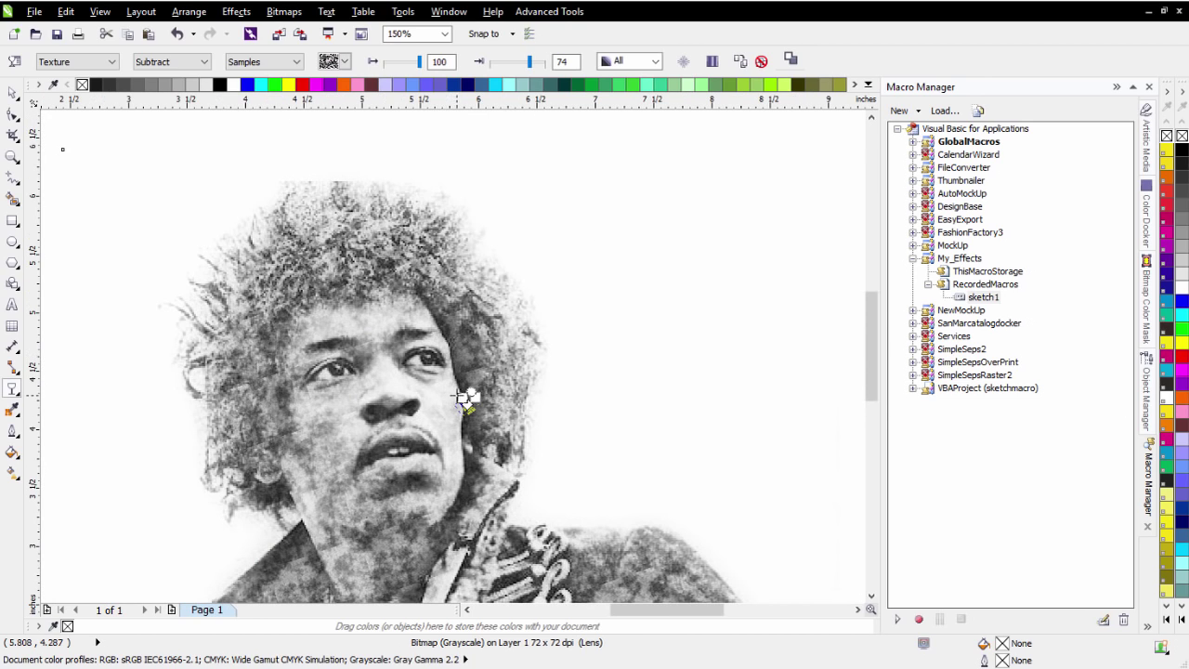
Apply the multicoloured speckled transparency texture below the grey relief sample, enlarge its tile, and set the transparency sliders to 0 and 100.
left_click(345, 62)
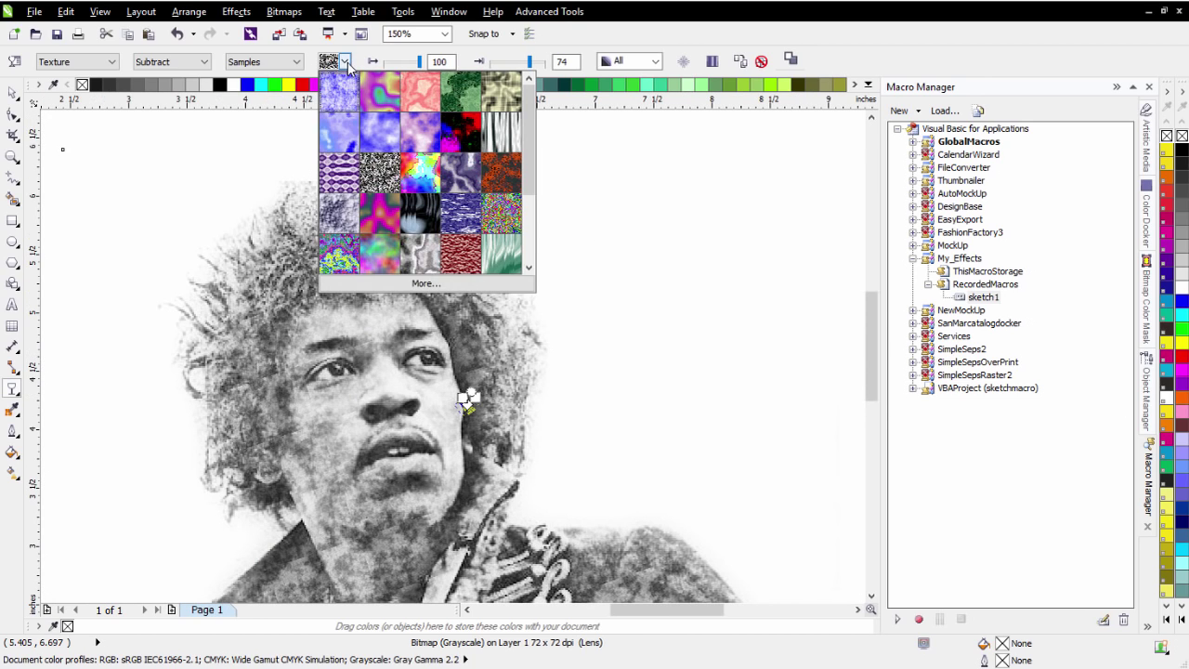
left_click(341, 257)
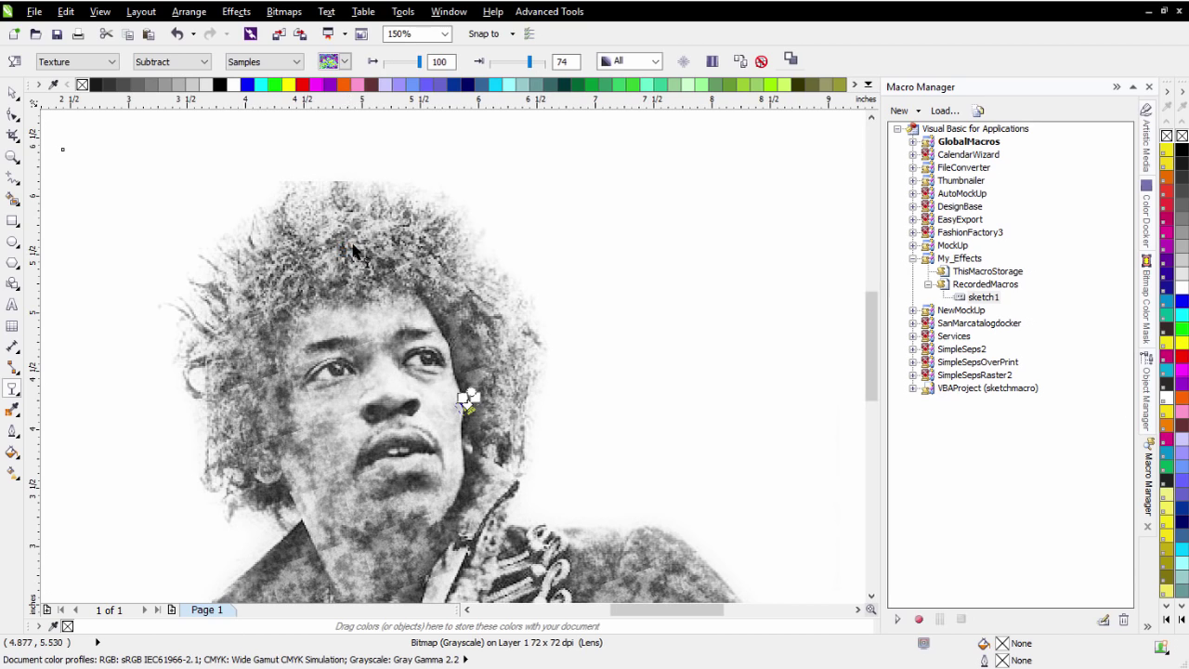
left_click_drag(477, 398, 507, 356)
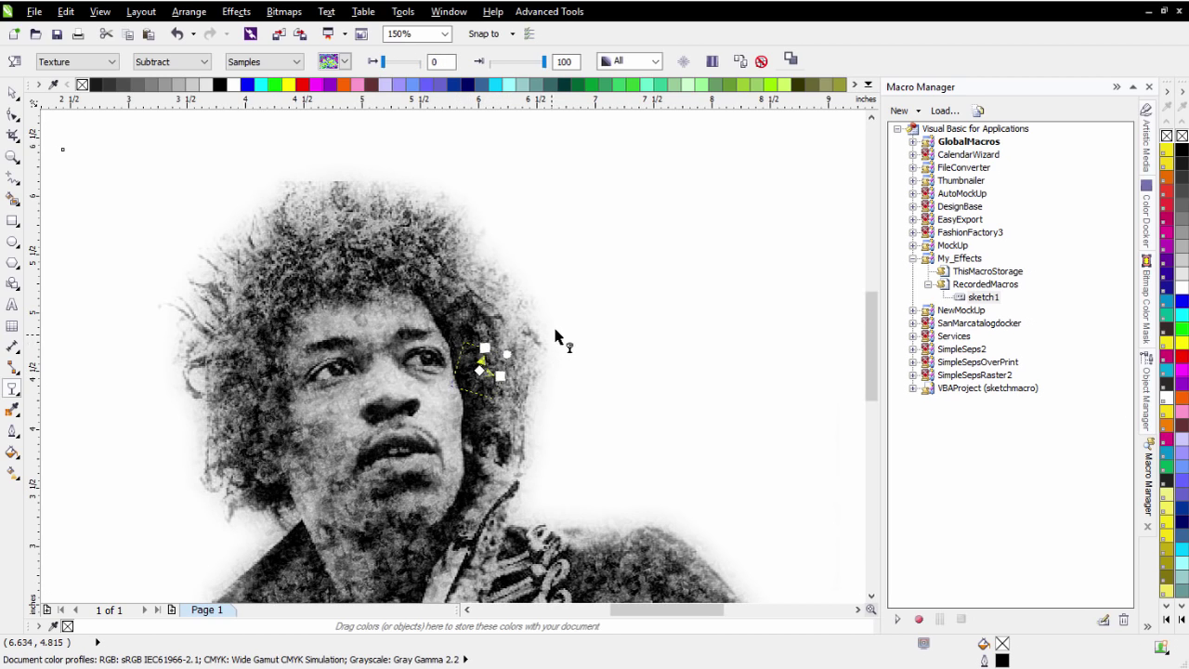
Adjust the sketch bitmap's tone curve with straight-style points at about 131, 207 and 68, 64.
left_click(12, 93)
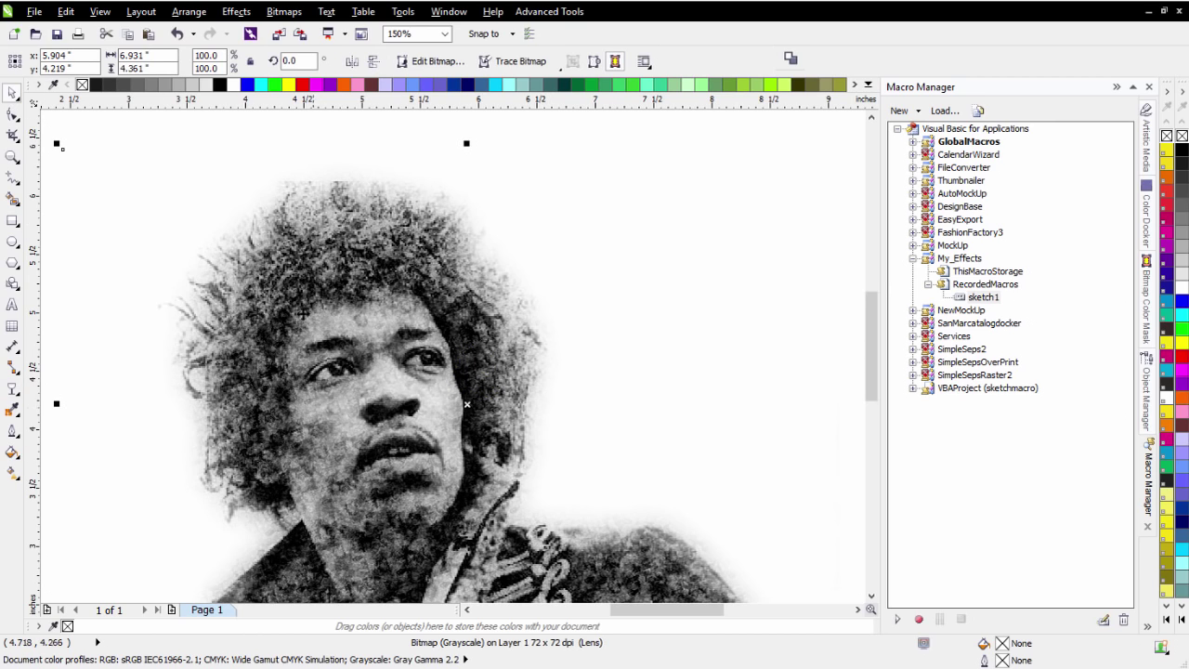
left_click(237, 12)
mouse_move(256, 32)
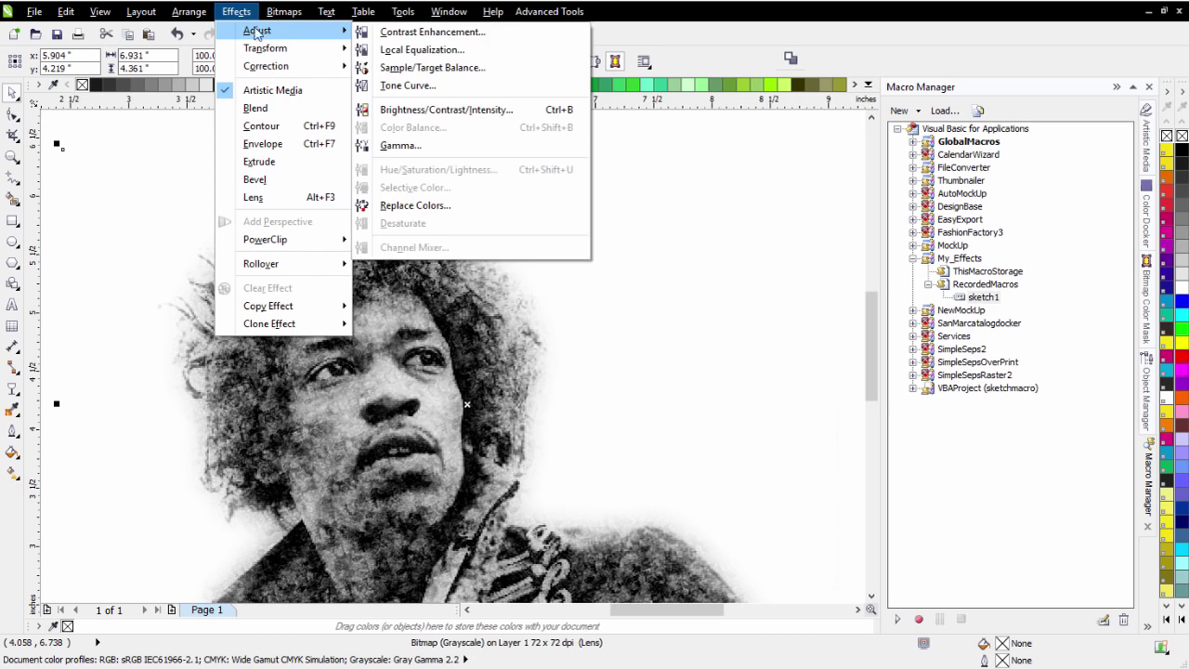
left_click(406, 86)
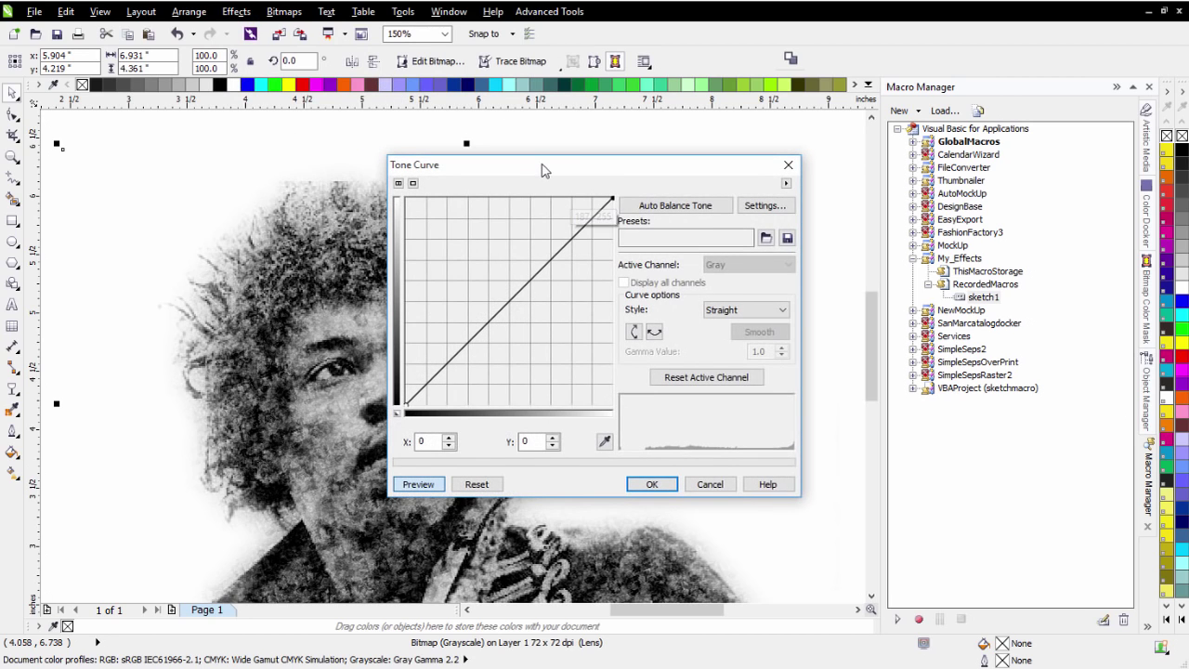
left_click_drag(544, 167, 738, 169)
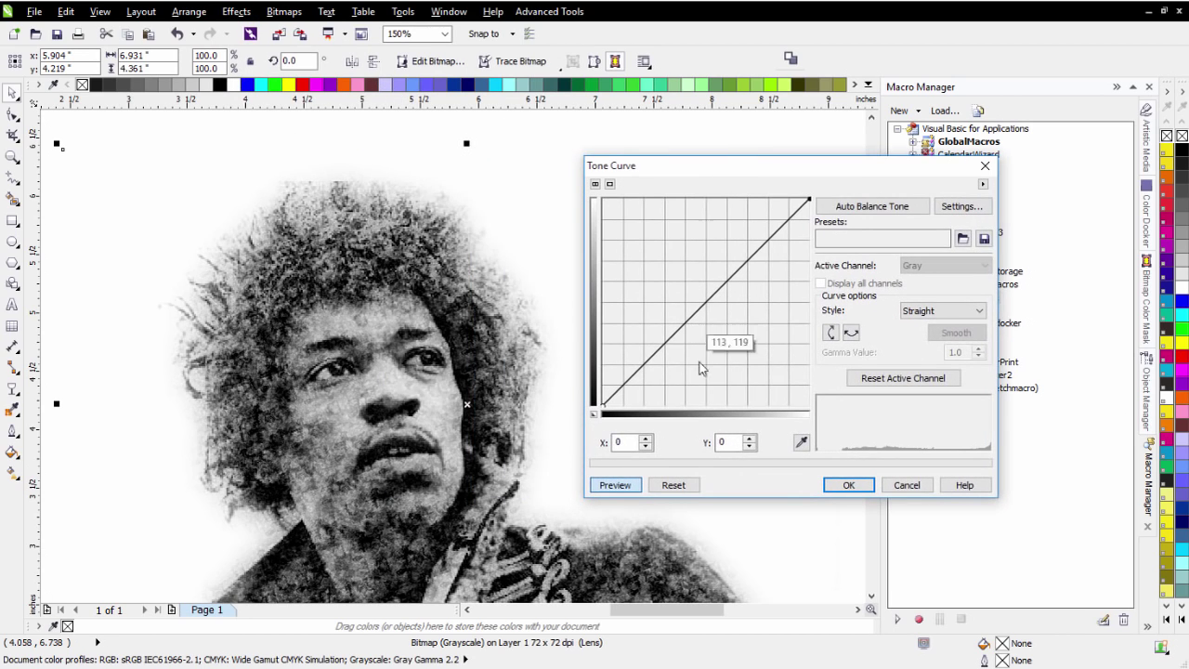
left_click(744, 264)
left_click_drag(744, 264, 709, 238)
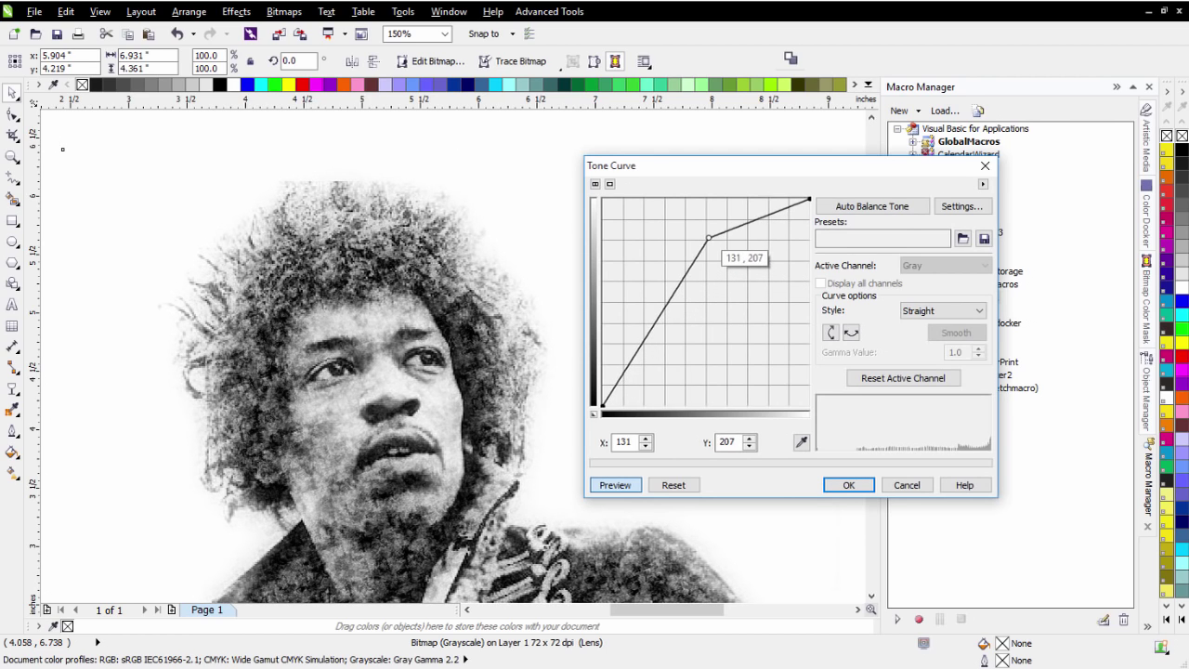
mouse_move(643, 341)
left_mouse_down()
mouse_move(673, 370)
mouse_move(658, 353)
left_mouse_up()
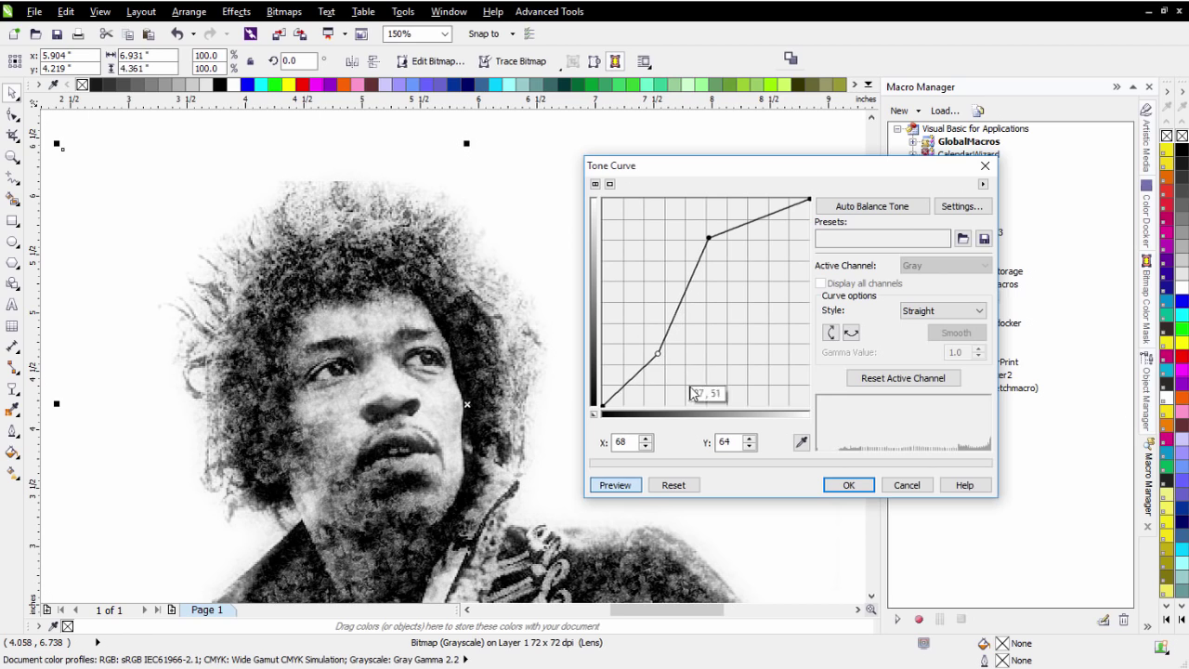
left_click(845, 486)
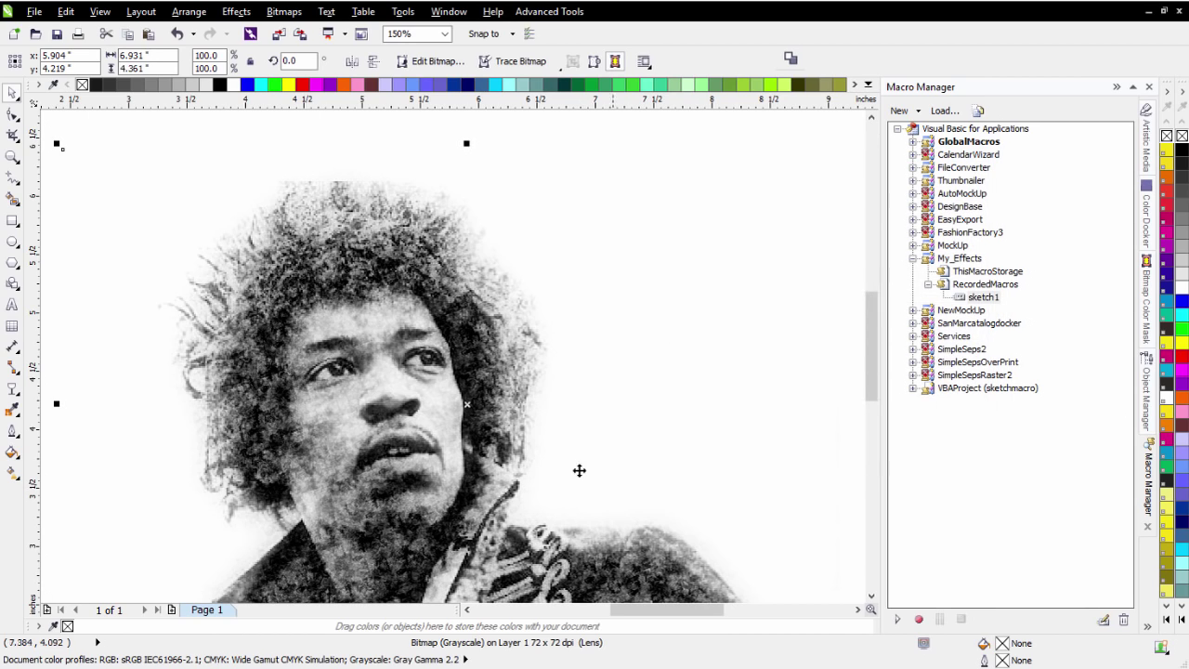
scroll(589, 482, "down", 1)
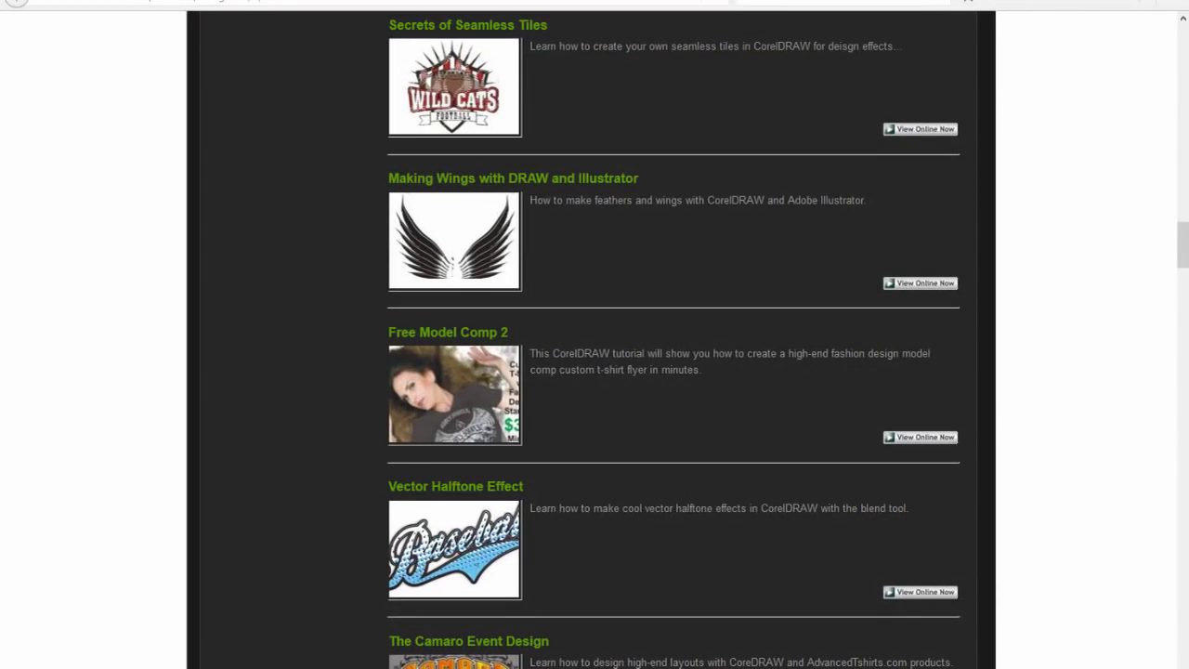
Switch to the browser and look through the CorelDRAW tutorials list on AdvancedTshirts.com, including the sketch and grunge effect entries.
scroll(806, 381, "up", 20)
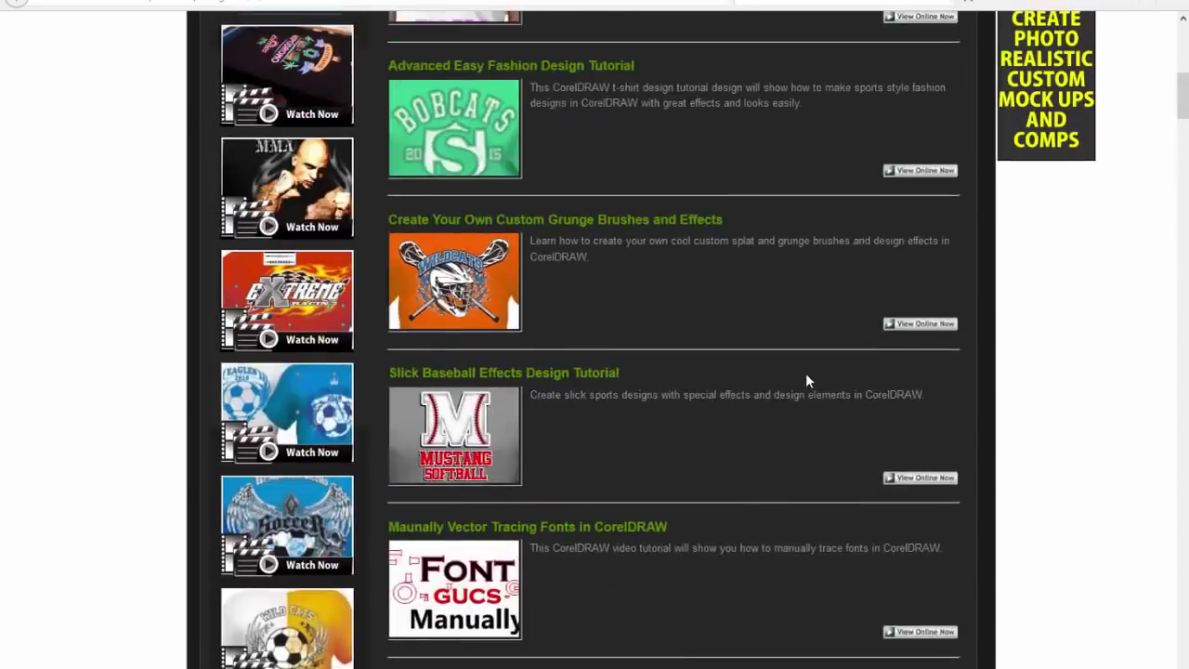
scroll(804, 379, "up", 2)
scroll(802, 379, "down", 7)
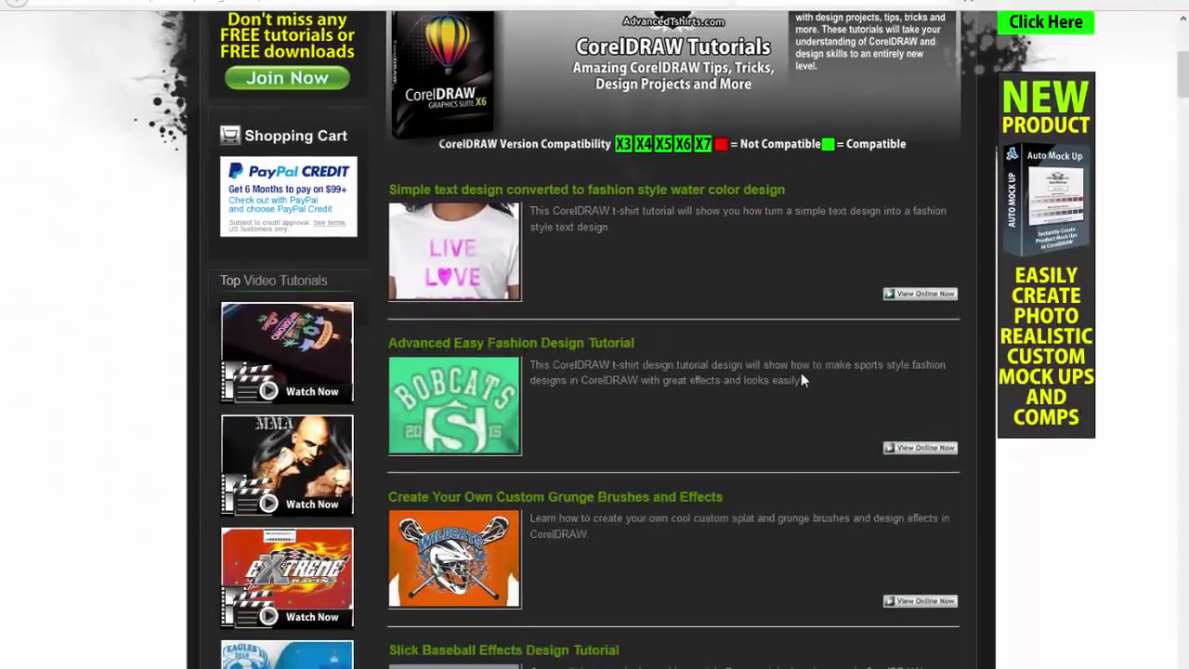
scroll(804, 379, "down", 7)
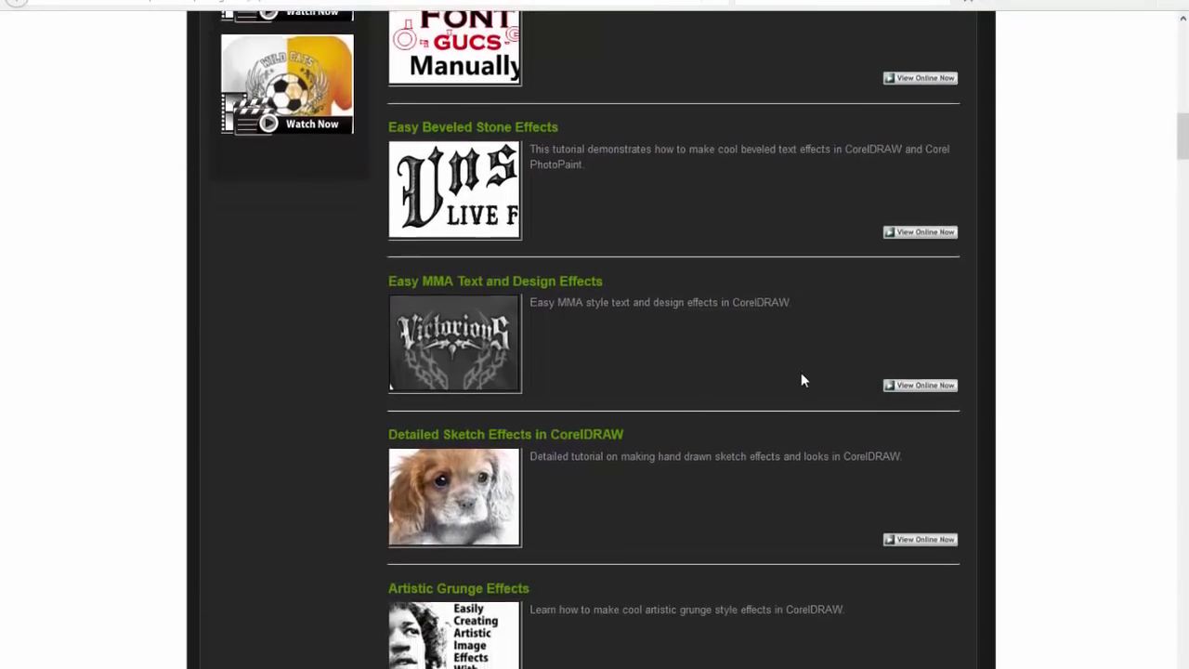
scroll(803, 380, "down", 1)
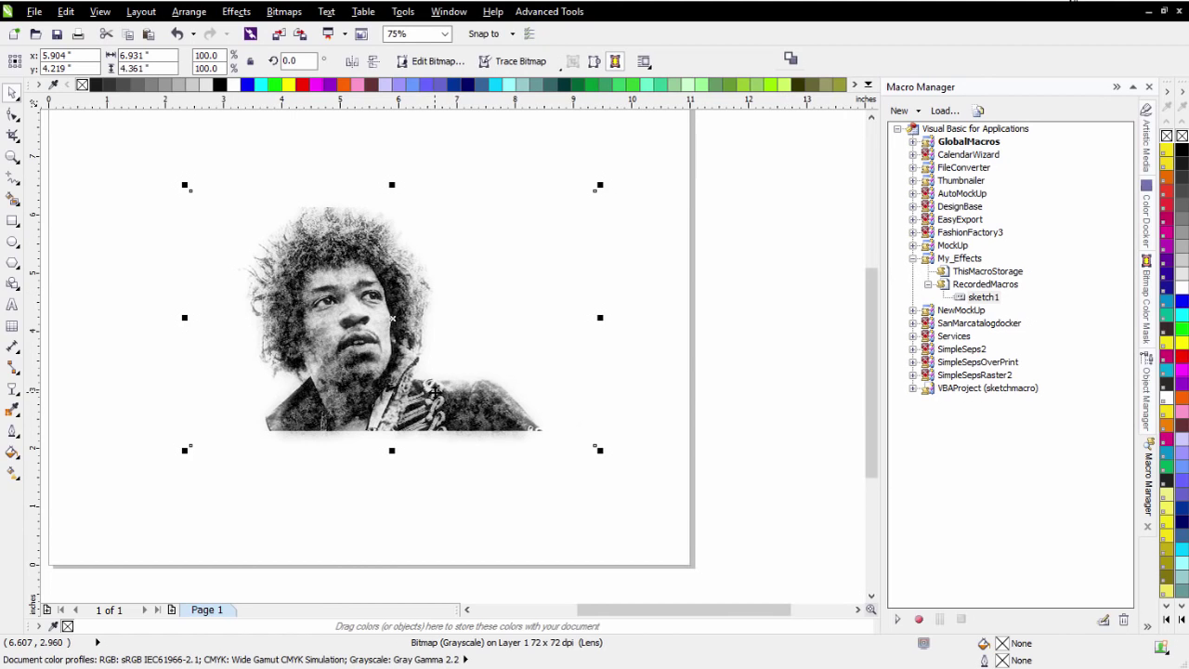
Switch back to CorelDRAW and delete the two sketch-effect bitmaps lying over the original portrait.
left_click(741, 351)
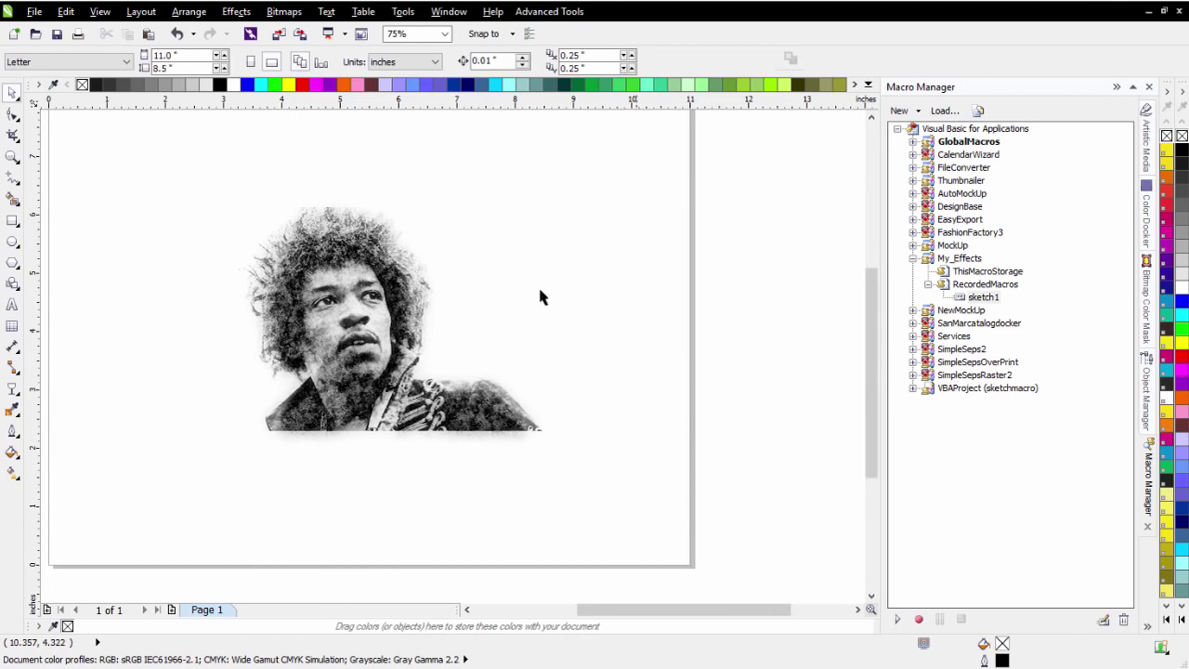
left_click(420, 303)
key("Delete")
left_click(420, 309)
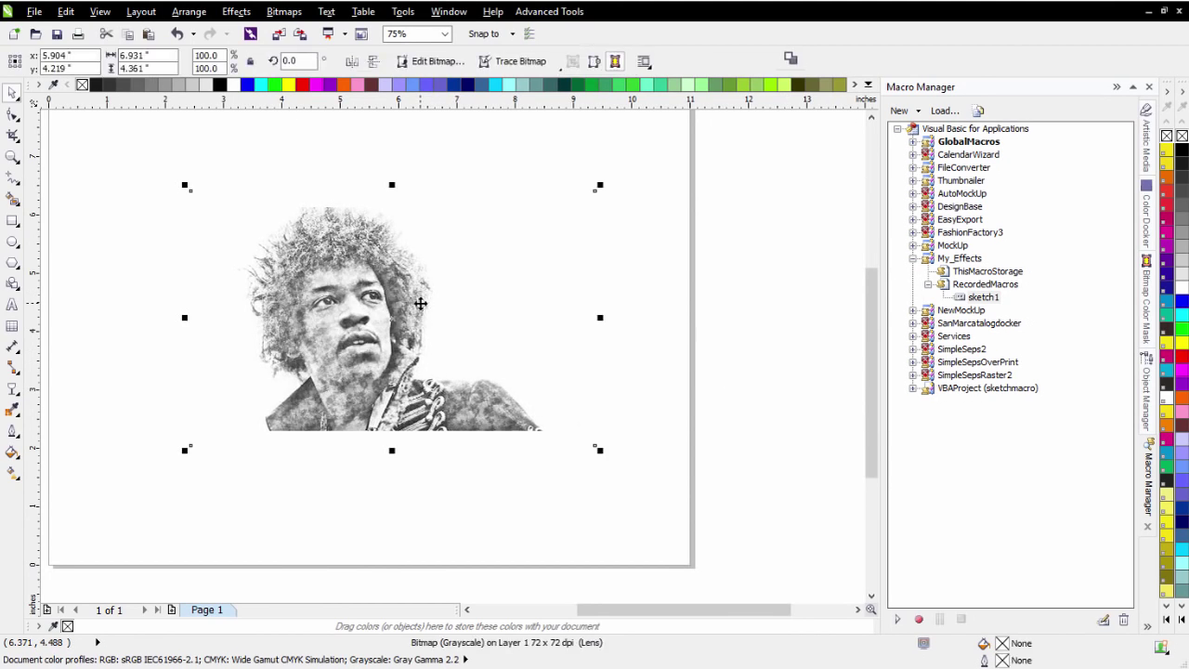
key("Delete")
Select the original grayscale portrait and create a new macro project saved as Effects in the GMS folder.
left_click(378, 316)
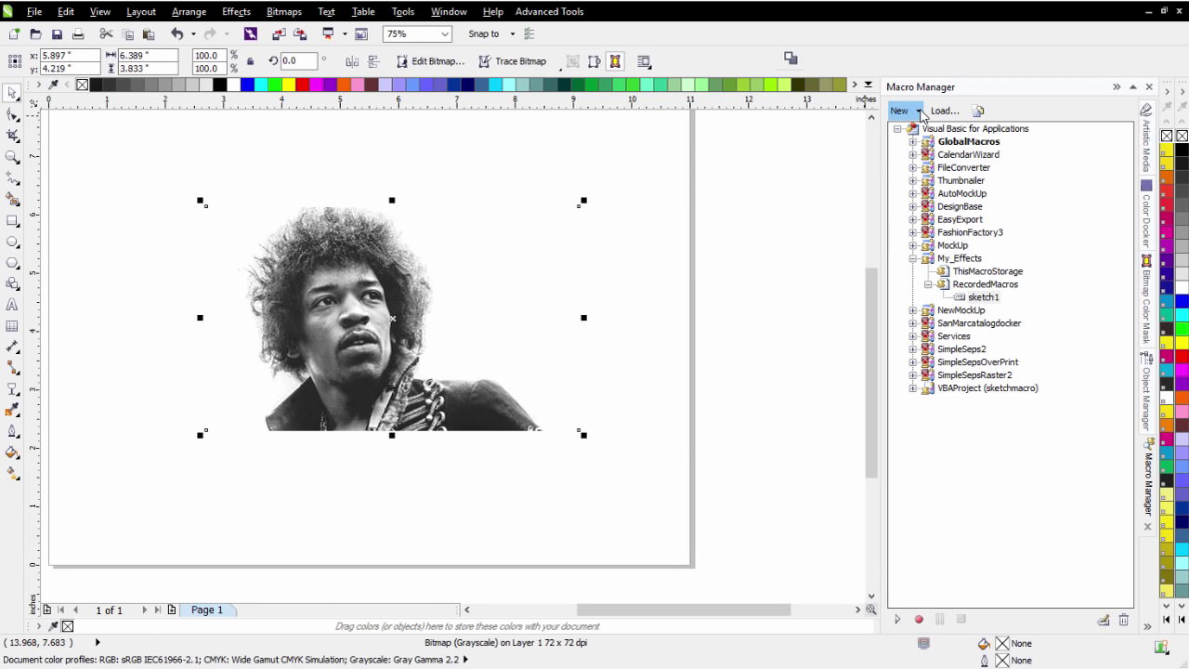
left_click(920, 111)
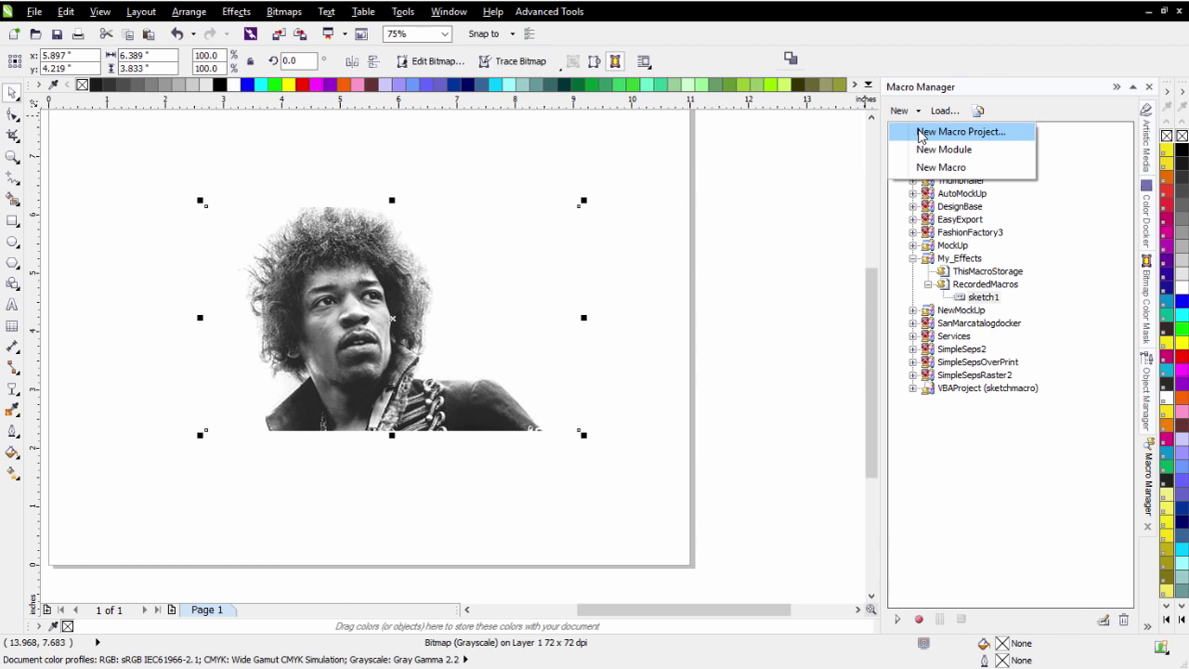
left_click(960, 132)
left_click(516, 601)
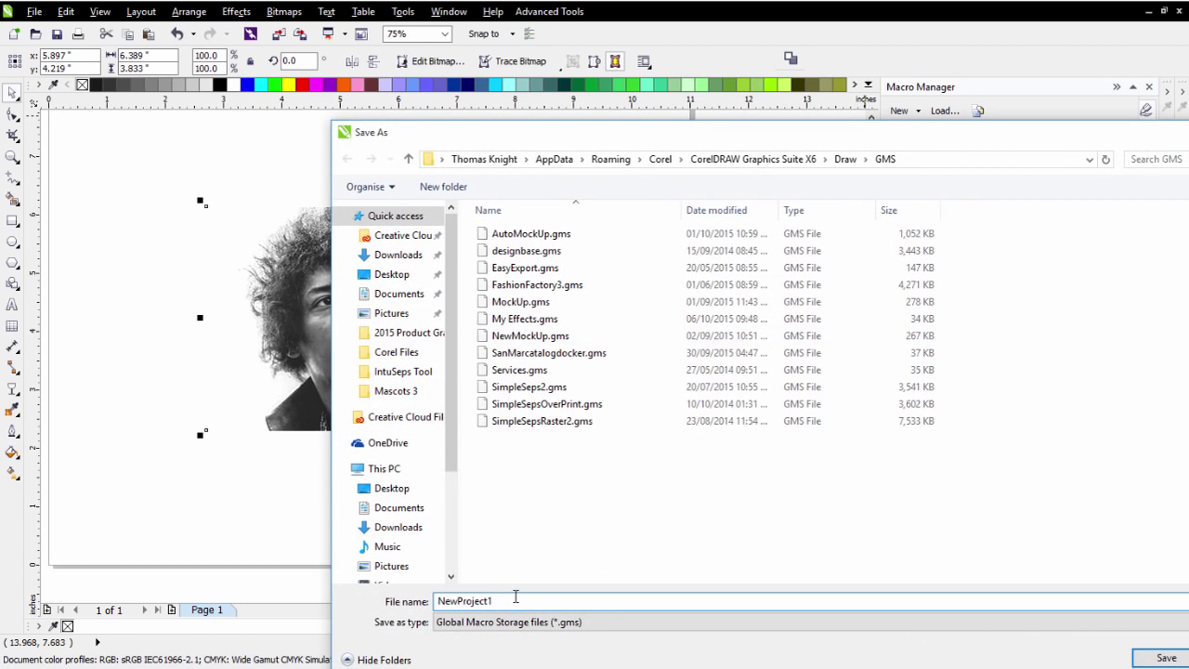
double_click(487, 602)
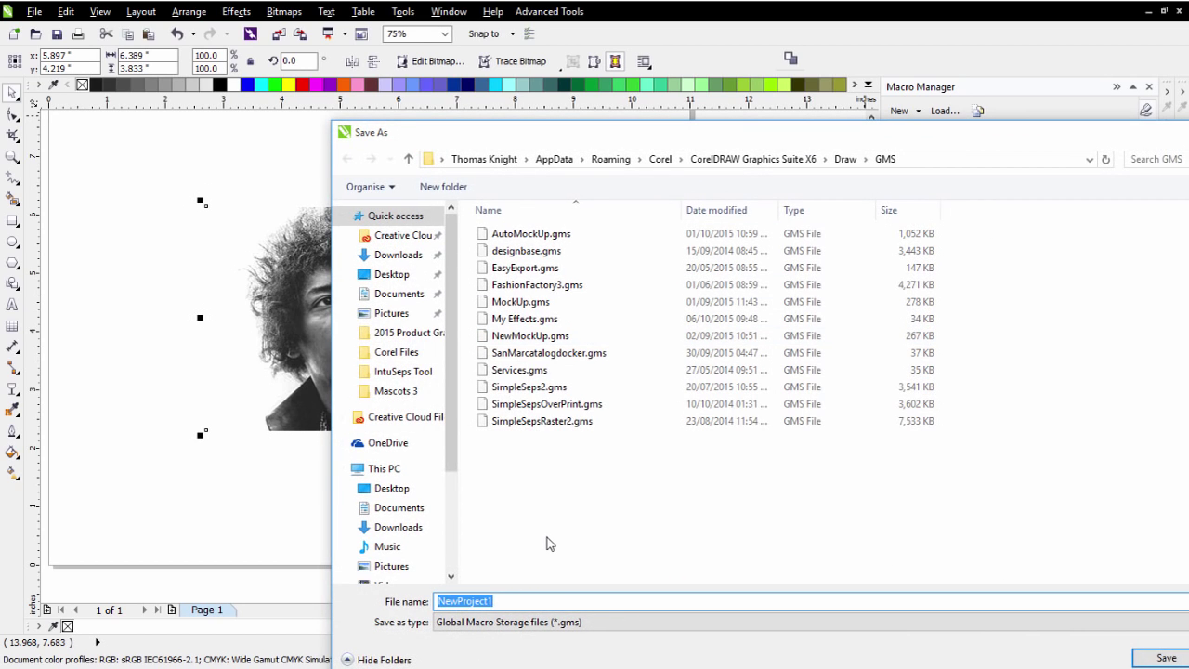
type("Effect")
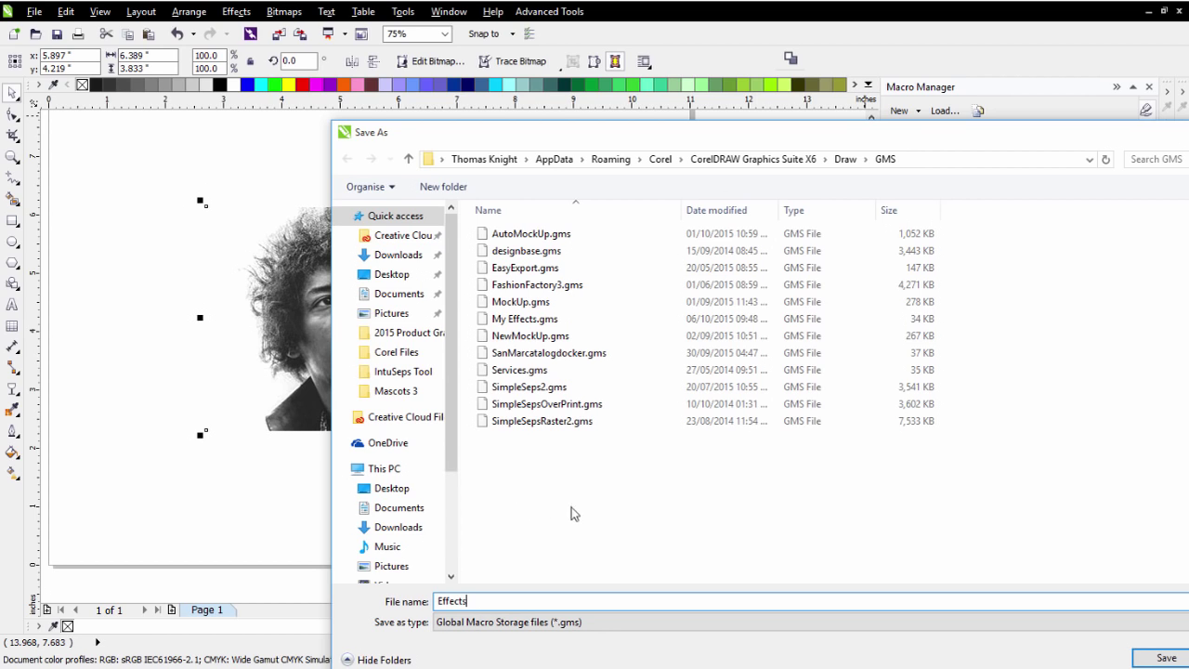
type("s")
left_click(1167, 658)
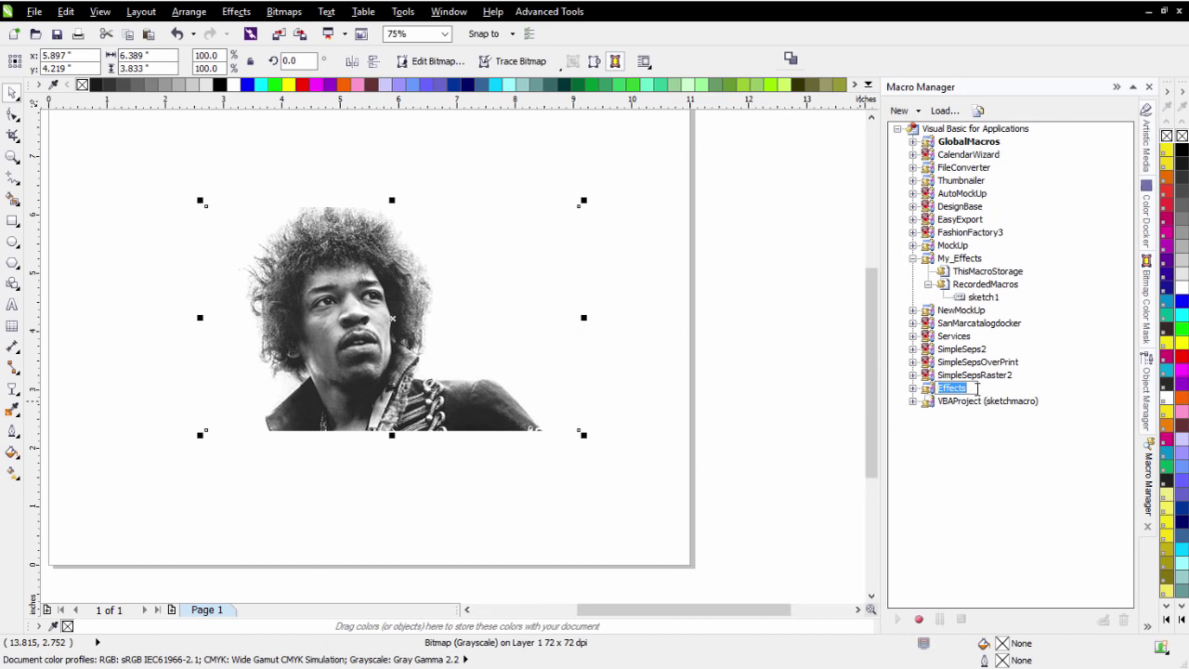
Reselect the portrait and start recording a macro named sketch1, stored in the Effects project.
left_click(928, 389)
left_click(713, 401)
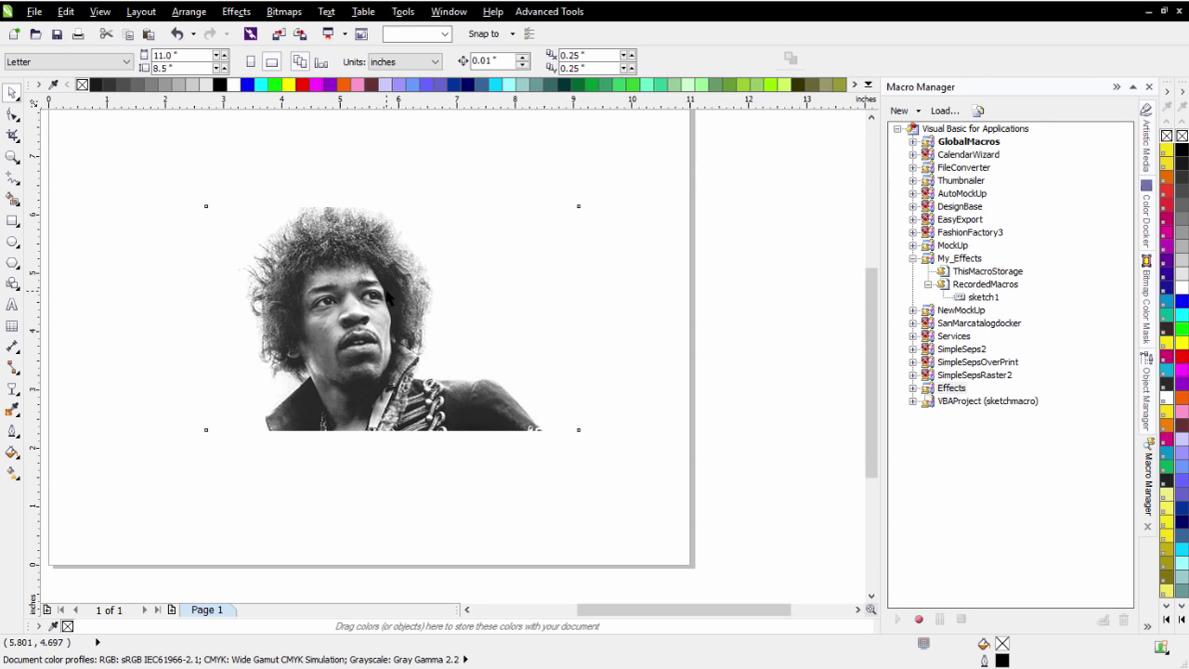
left_click(371, 356)
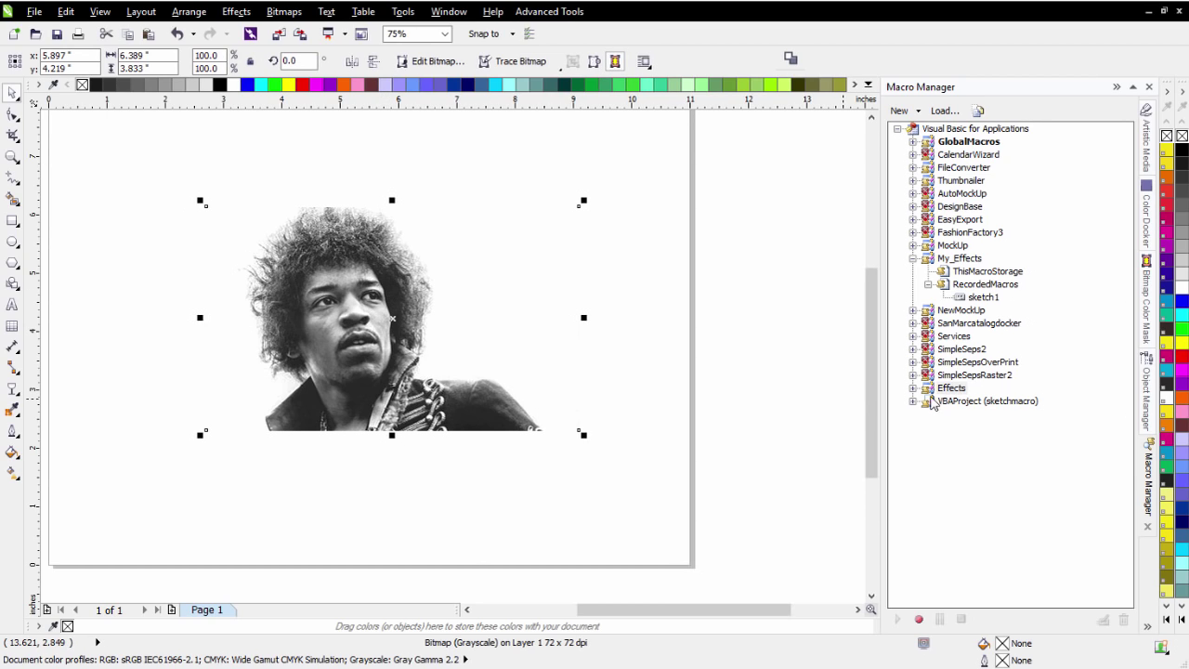
left_click(919, 621)
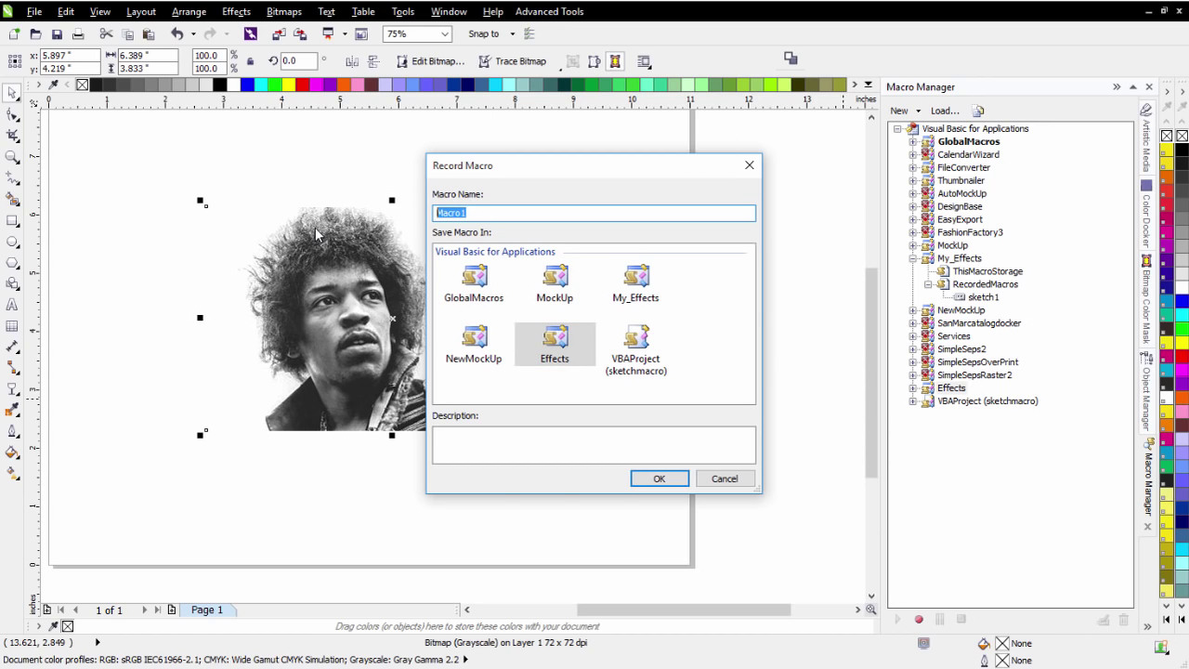
type("sketch1")
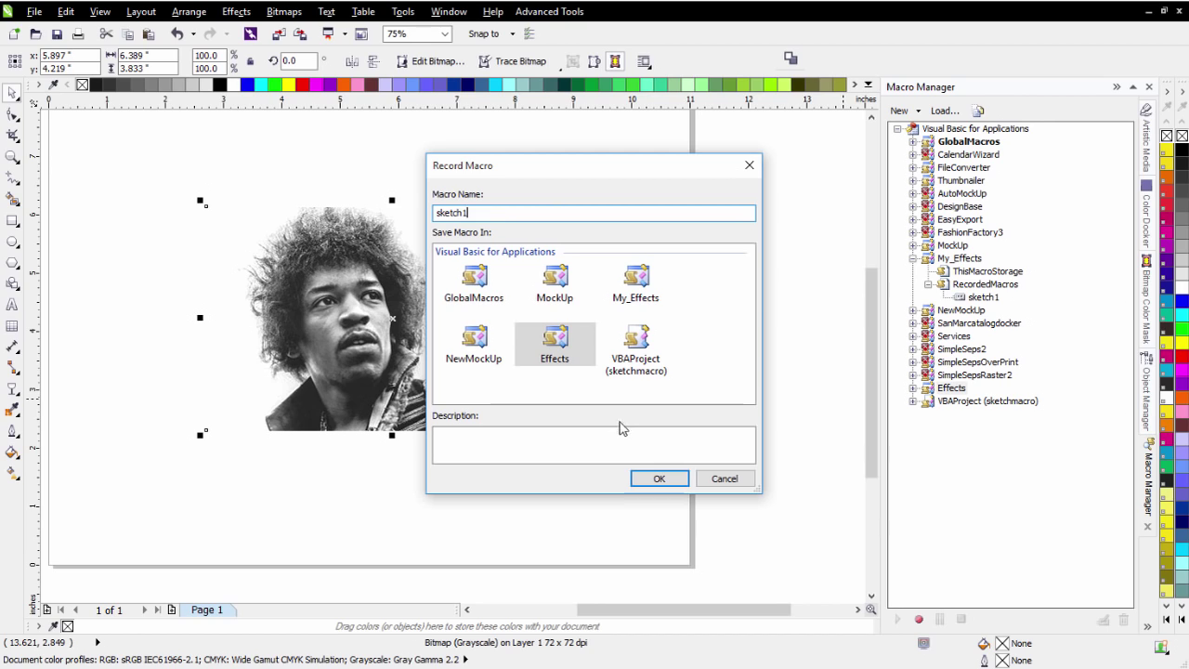
left_click(661, 481)
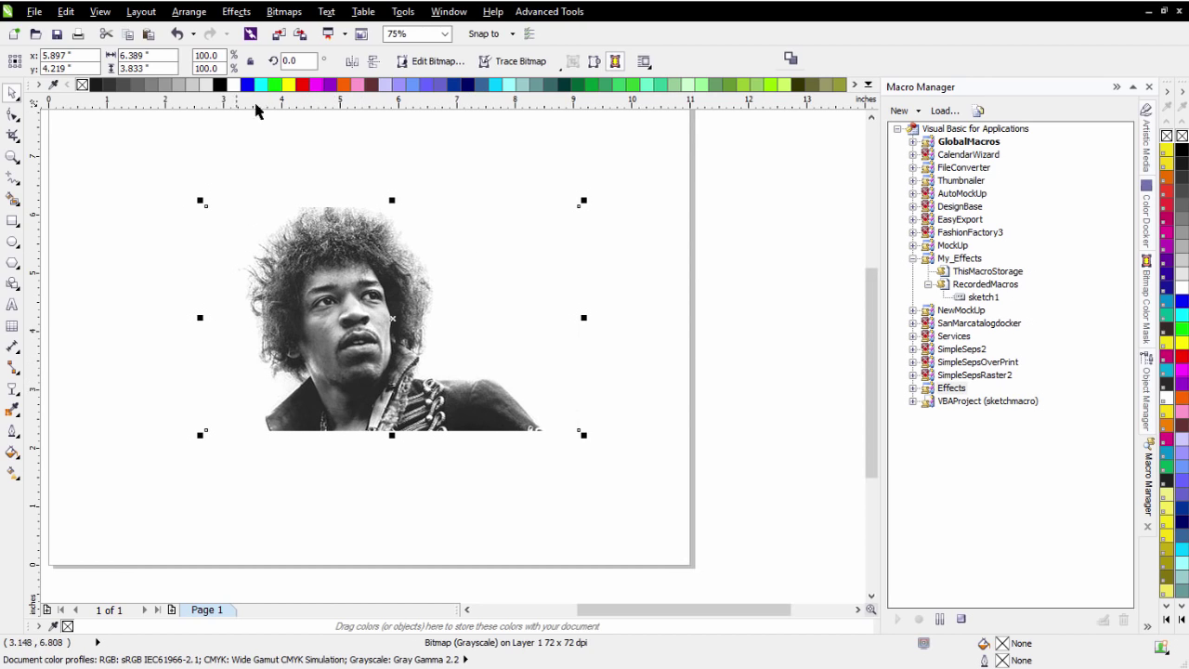
left_click(287, 18)
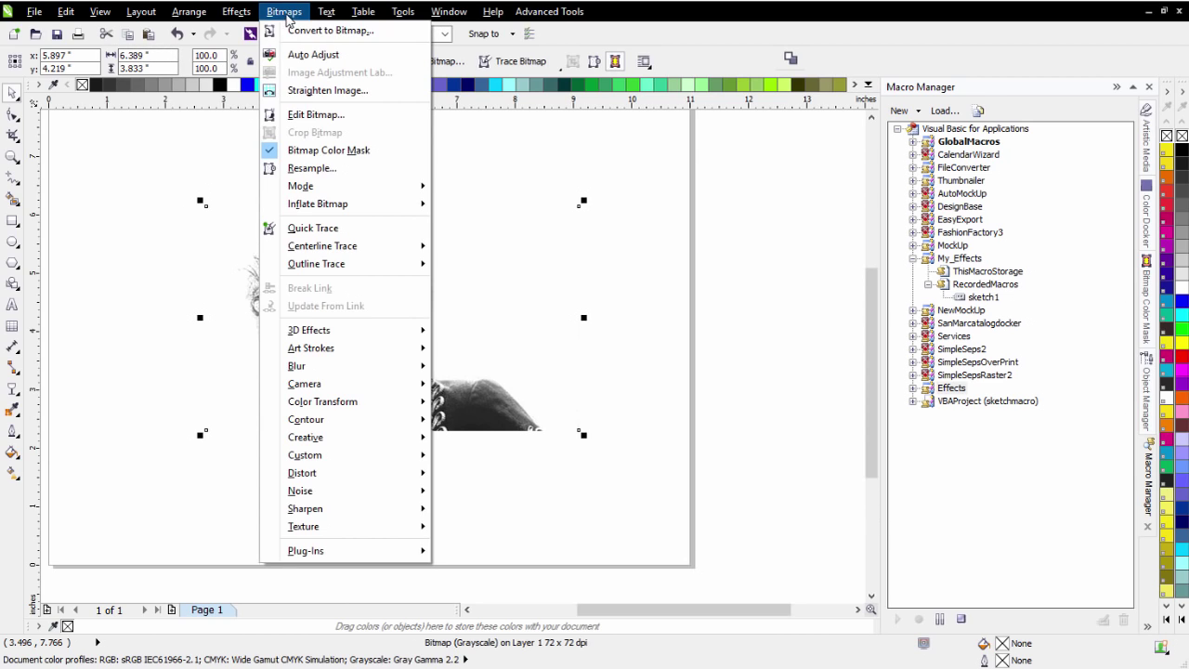
mouse_move(324, 188)
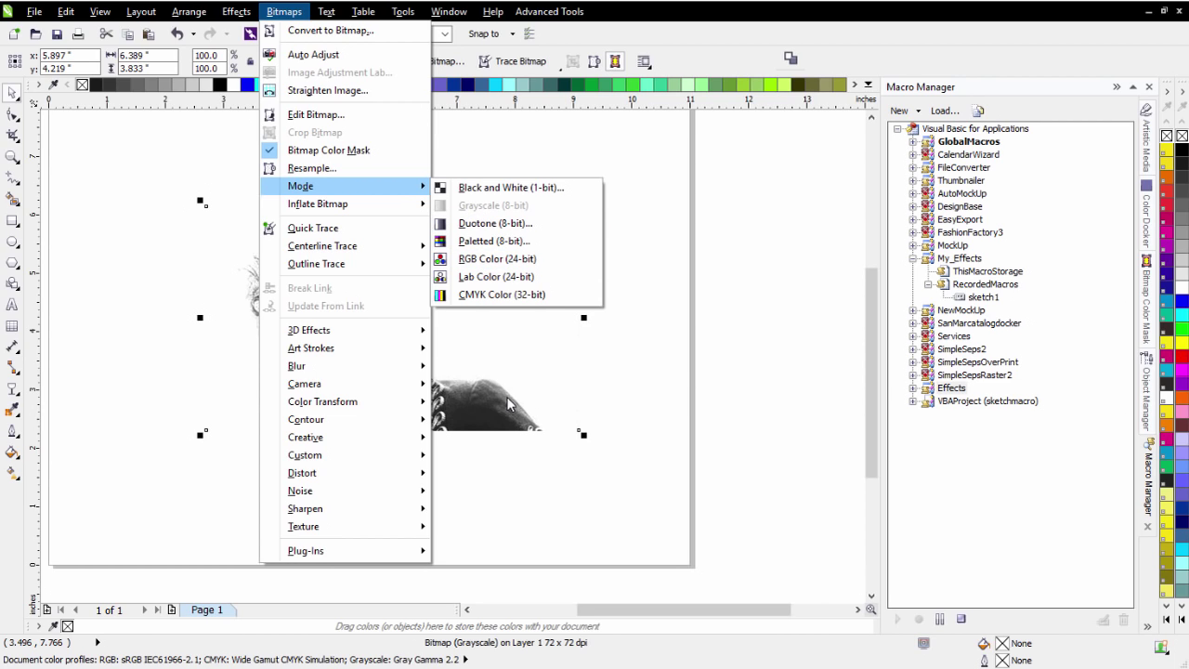
left_click(629, 33)
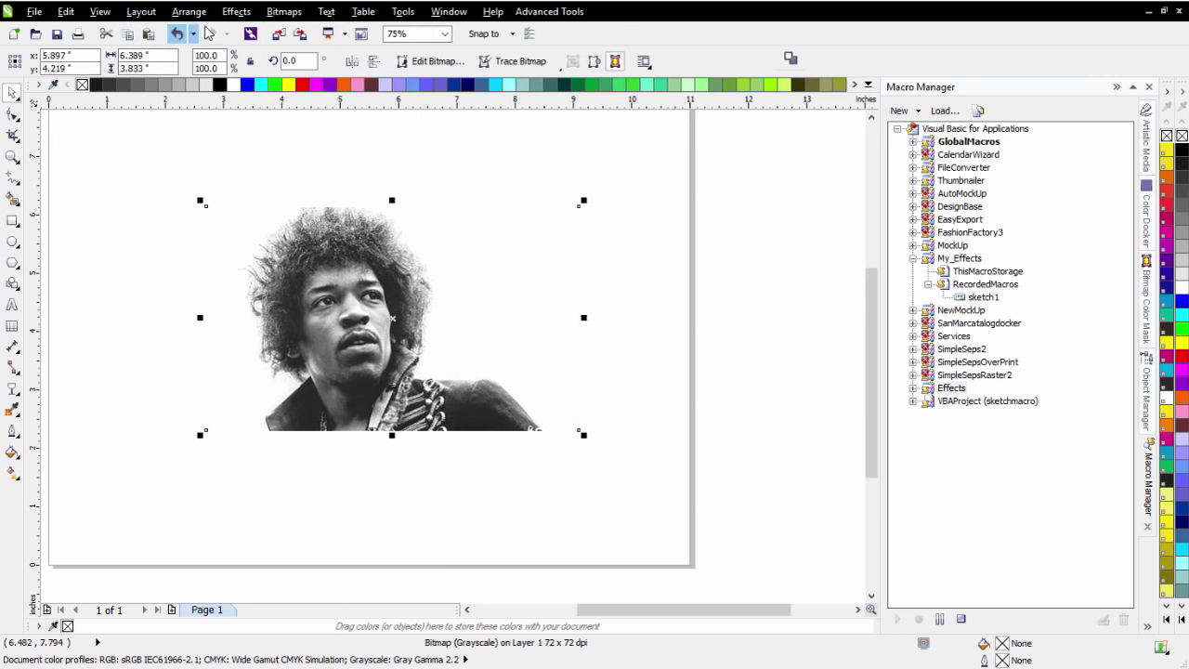
Invert the tones of the selected grayscale portrait.
left_click(236, 11)
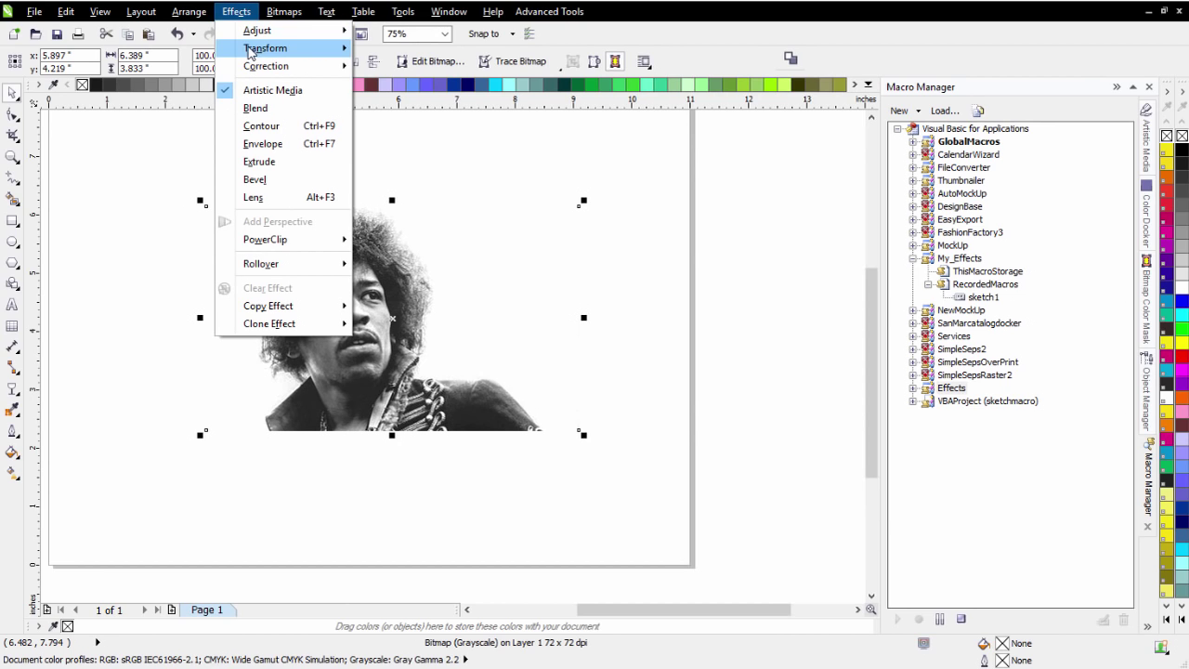
mouse_move(326, 49)
left_click(388, 67)
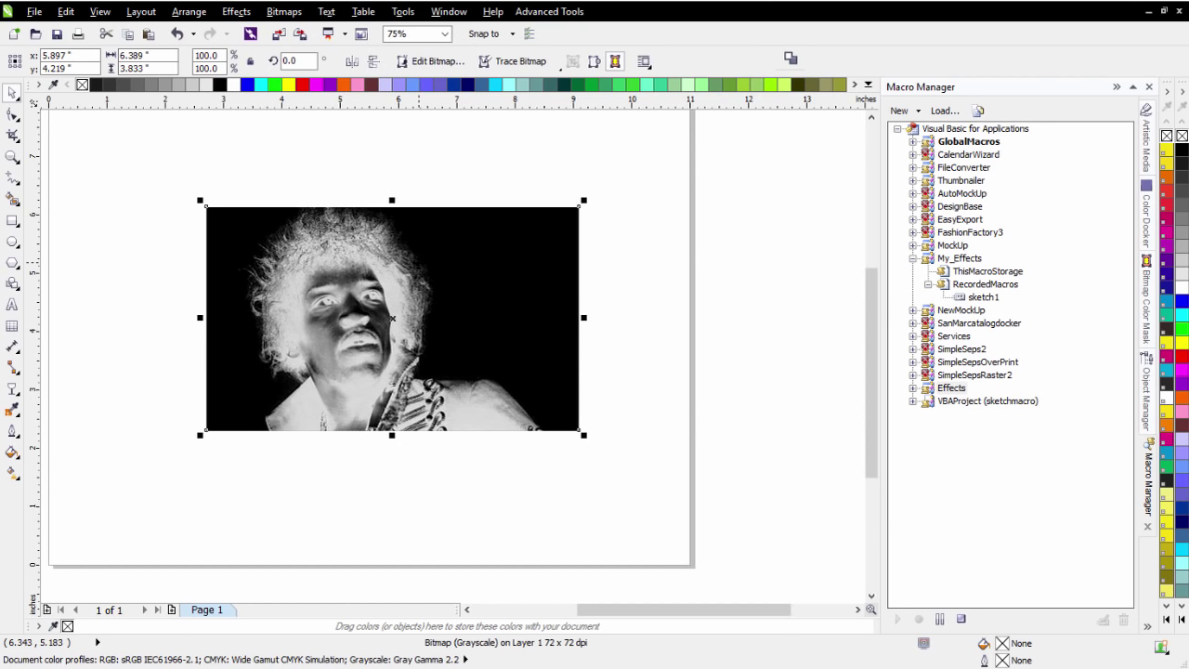
Apply a uniform transparency to the inverted portrait with the Color Dodge merge mode and a transparency value of 0.
left_click(13, 397)
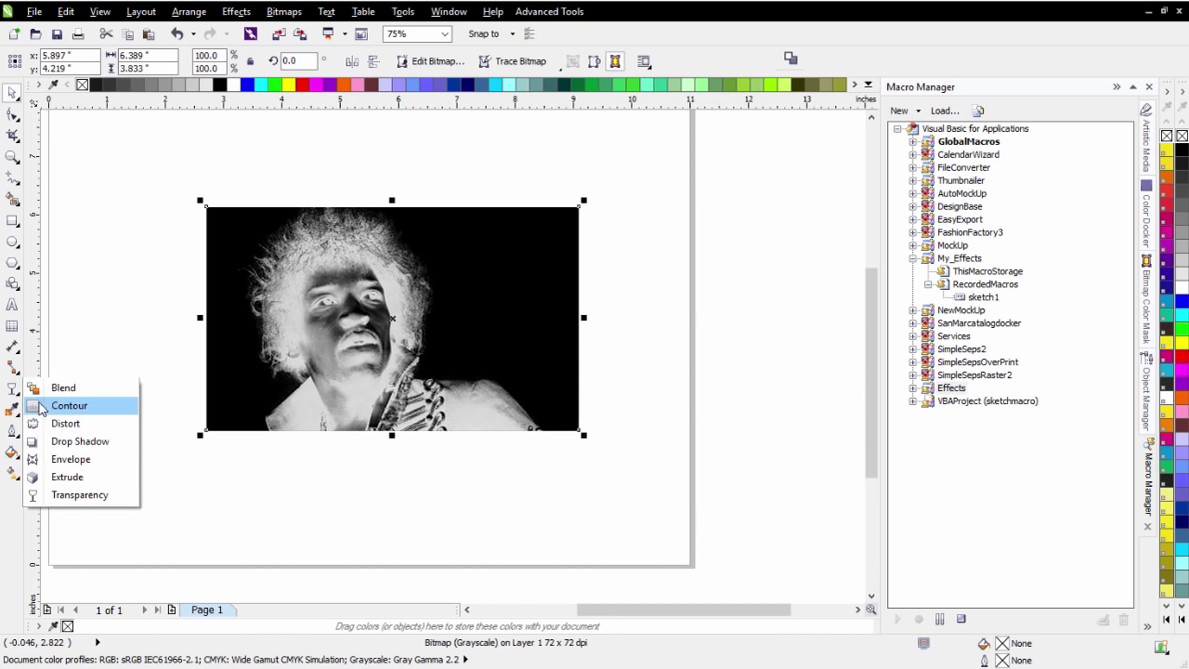
left_click(85, 496)
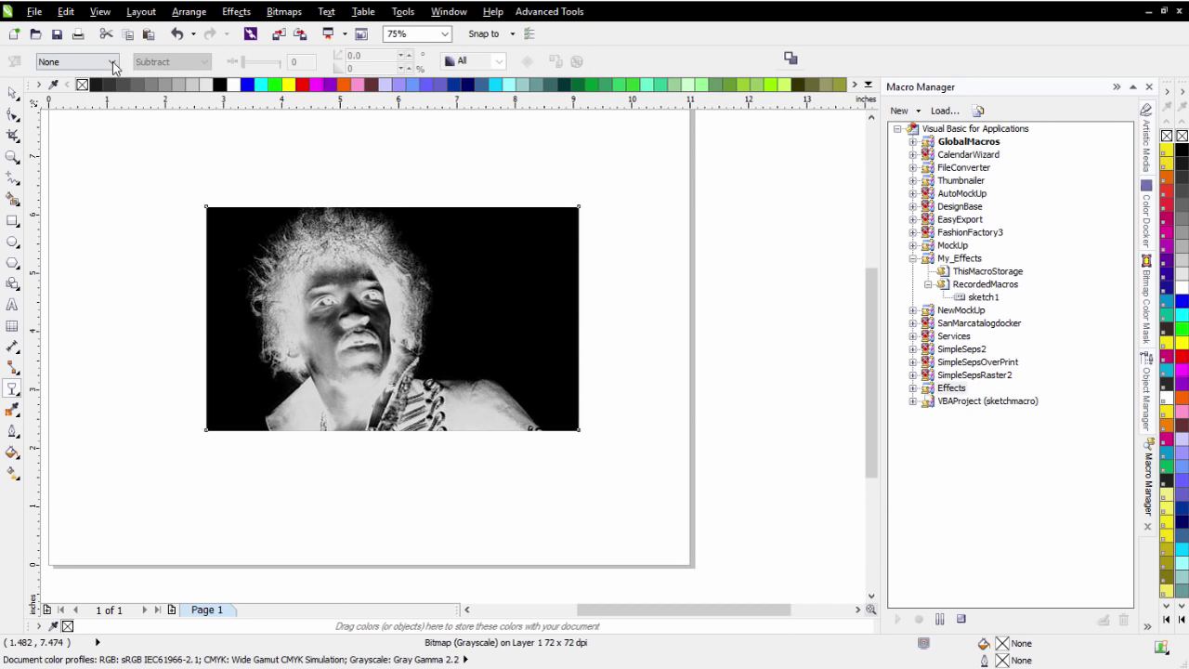
left_click(112, 62)
left_click(105, 87)
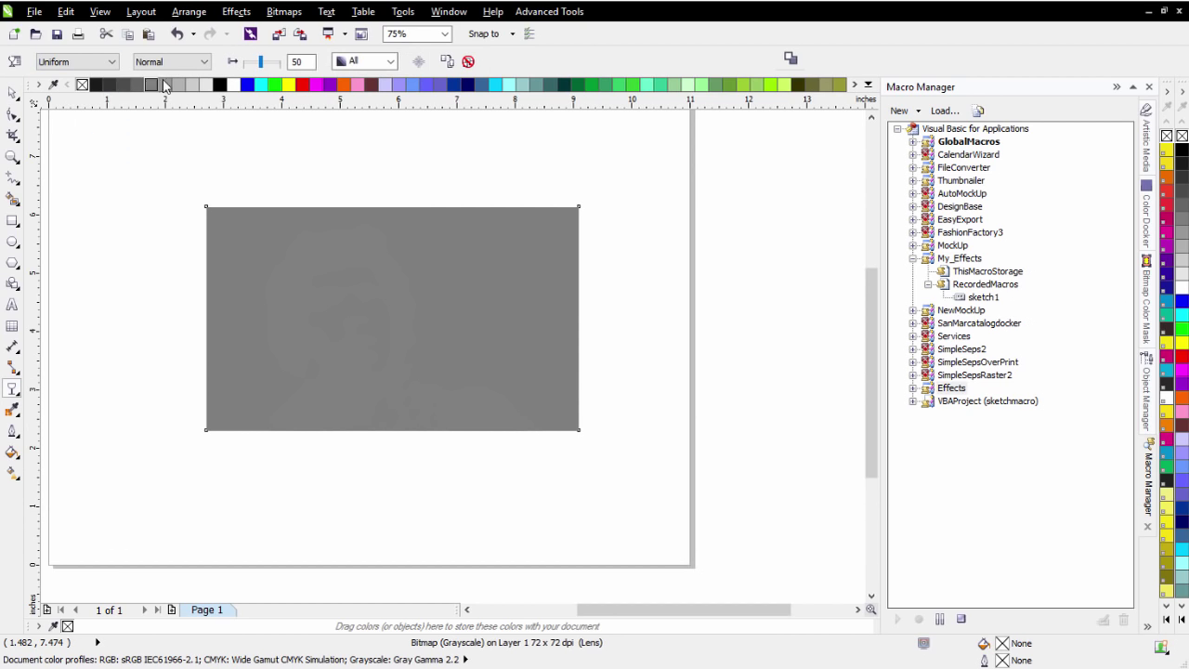
left_click(202, 61)
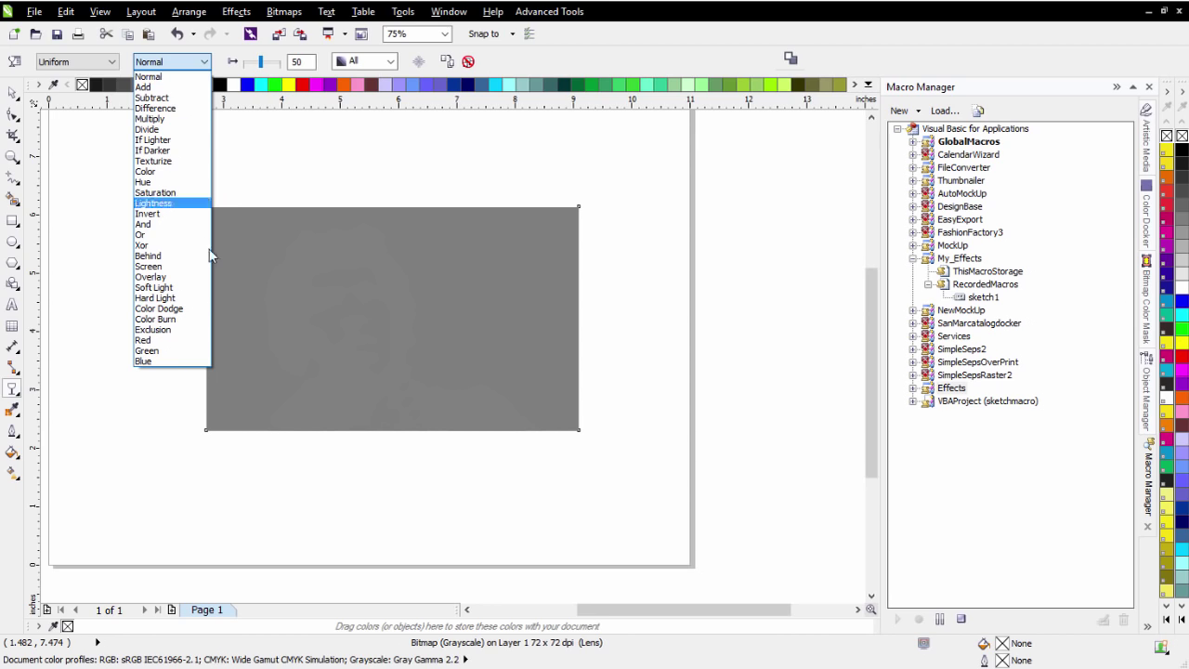
left_click(181, 308)
left_click_drag(263, 67, 234, 65)
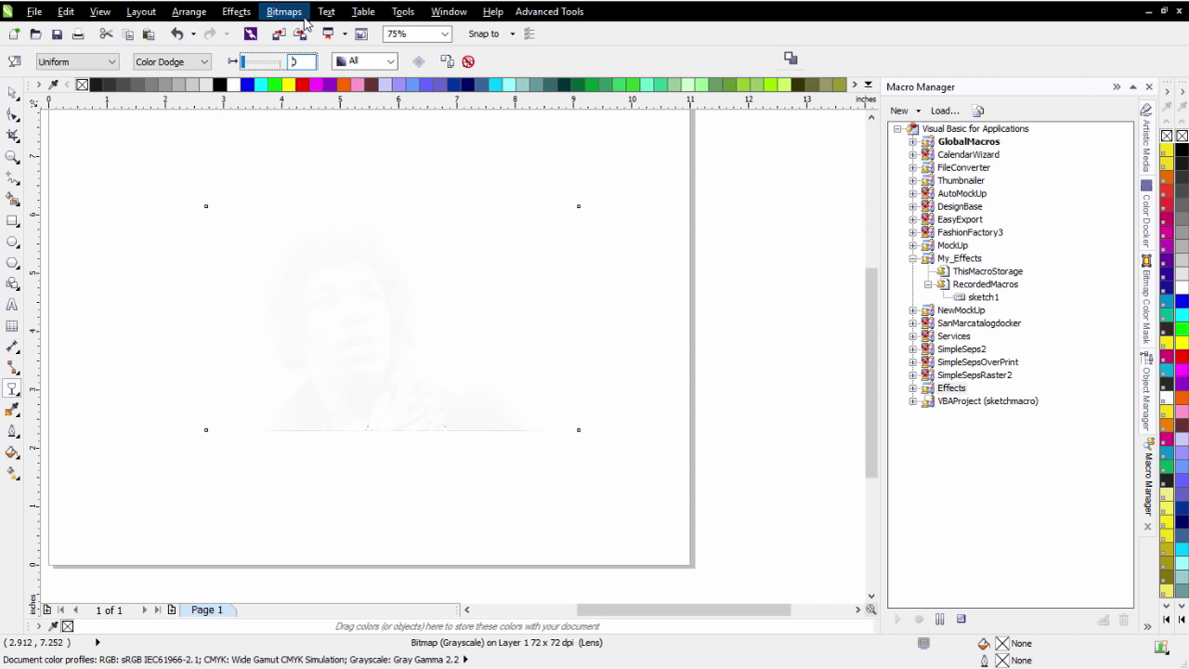
Apply a Gaussian Blur with an 8.0-pixel radius to the Color Dodge portrait, comparing the preview on and off.
left_click(285, 11)
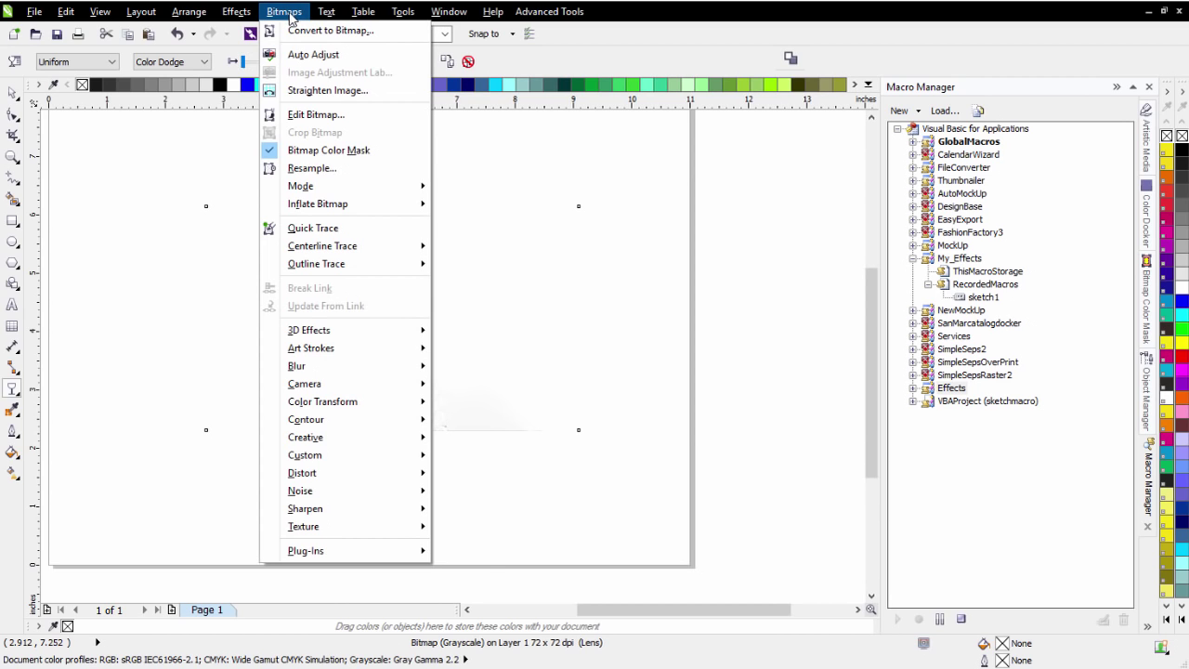
mouse_move(344, 369)
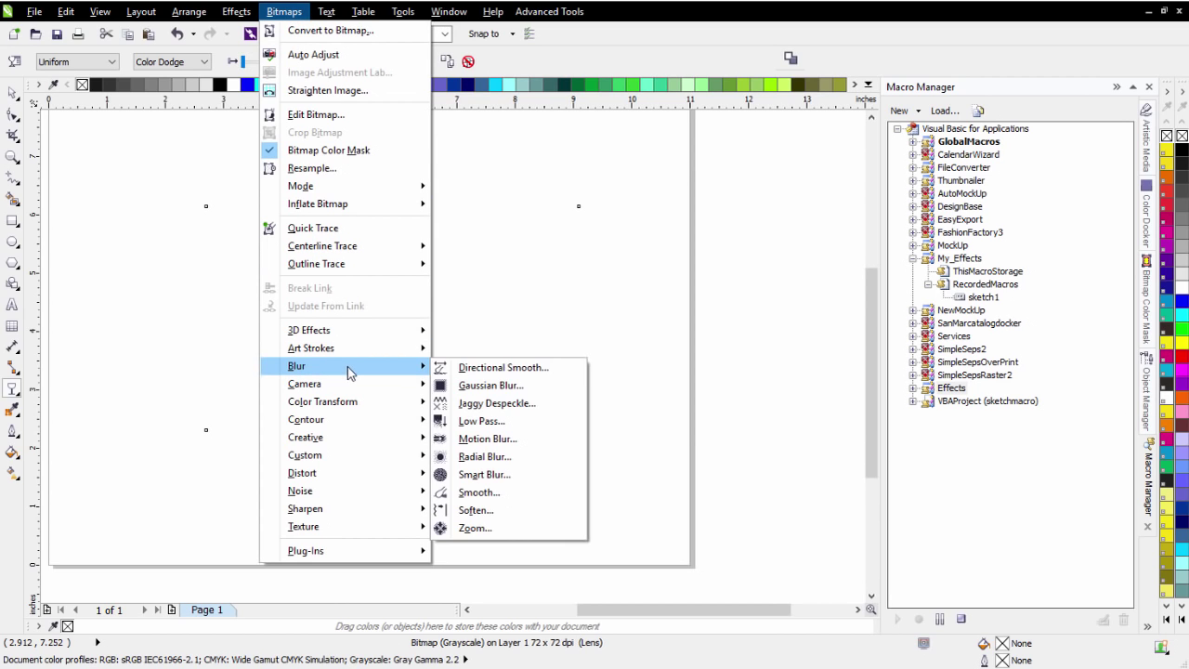
left_click(493, 385)
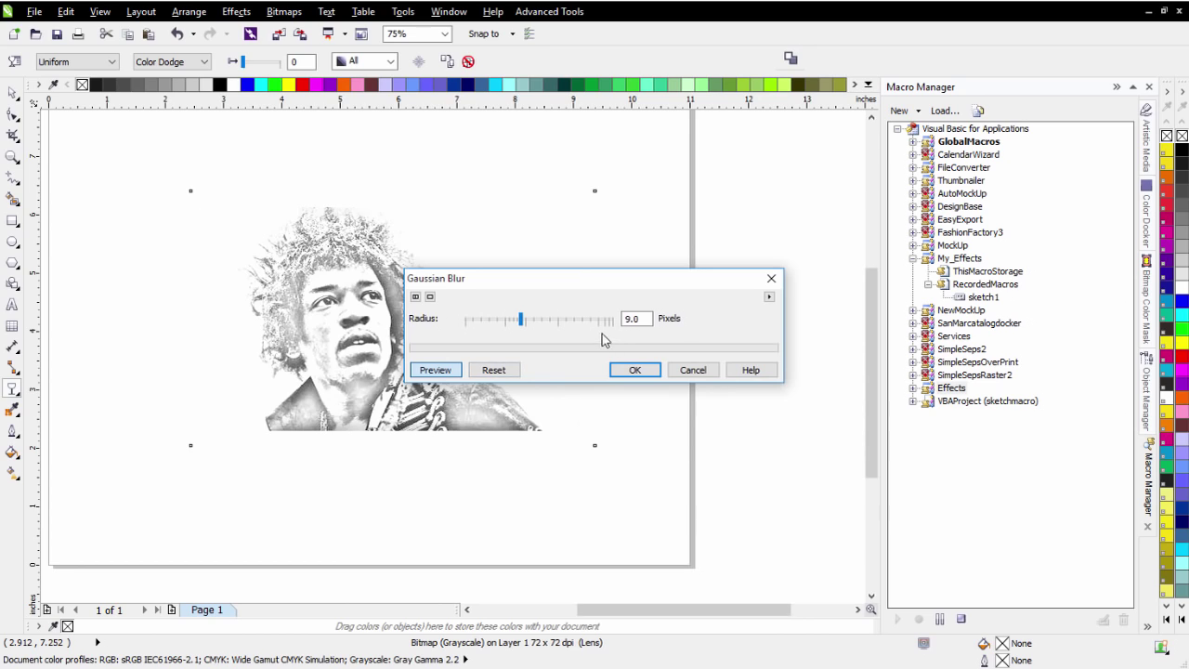
left_click_drag(574, 286, 647, 233)
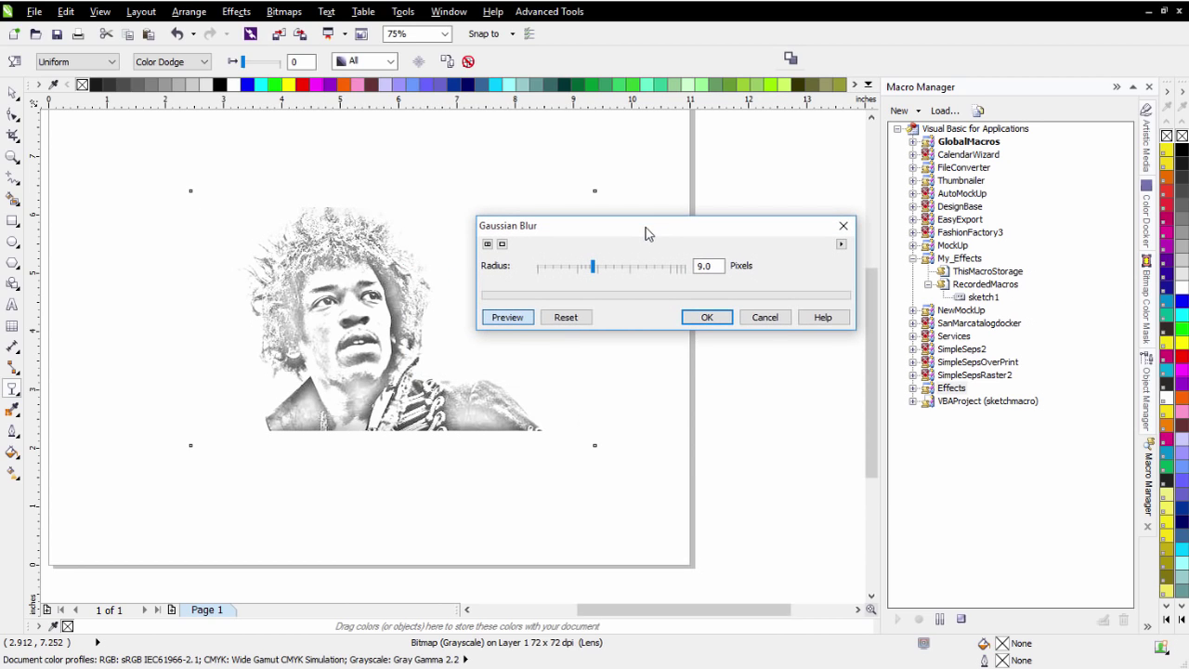
left_click(509, 317)
left_click(509, 317)
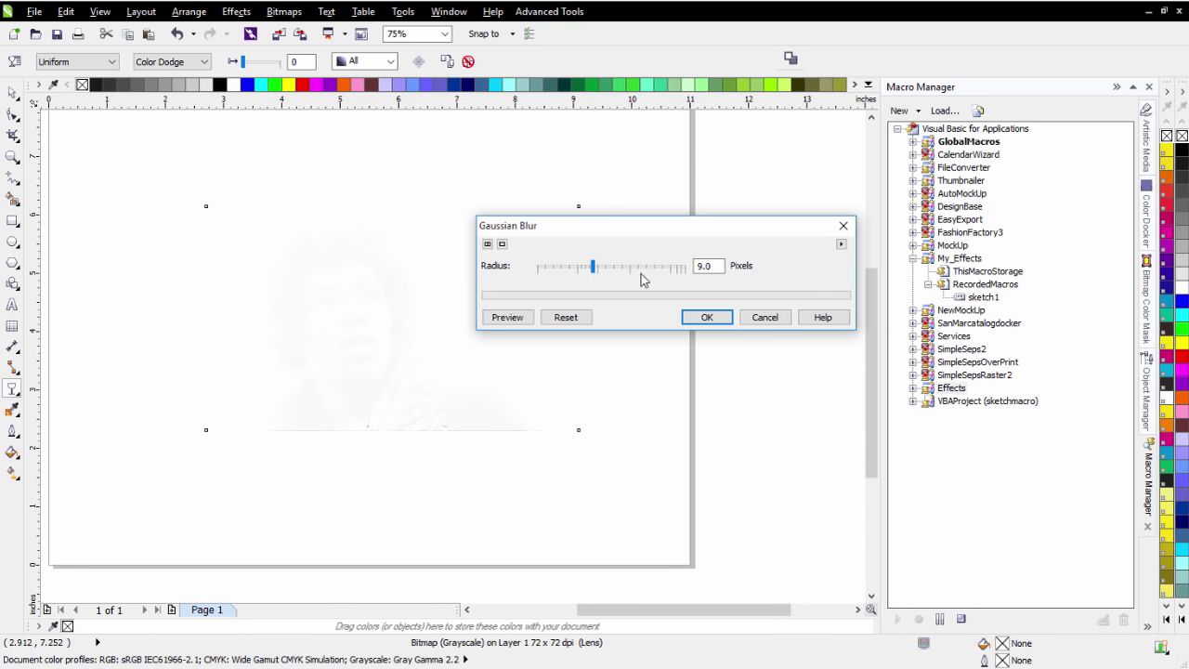
left_click(511, 321)
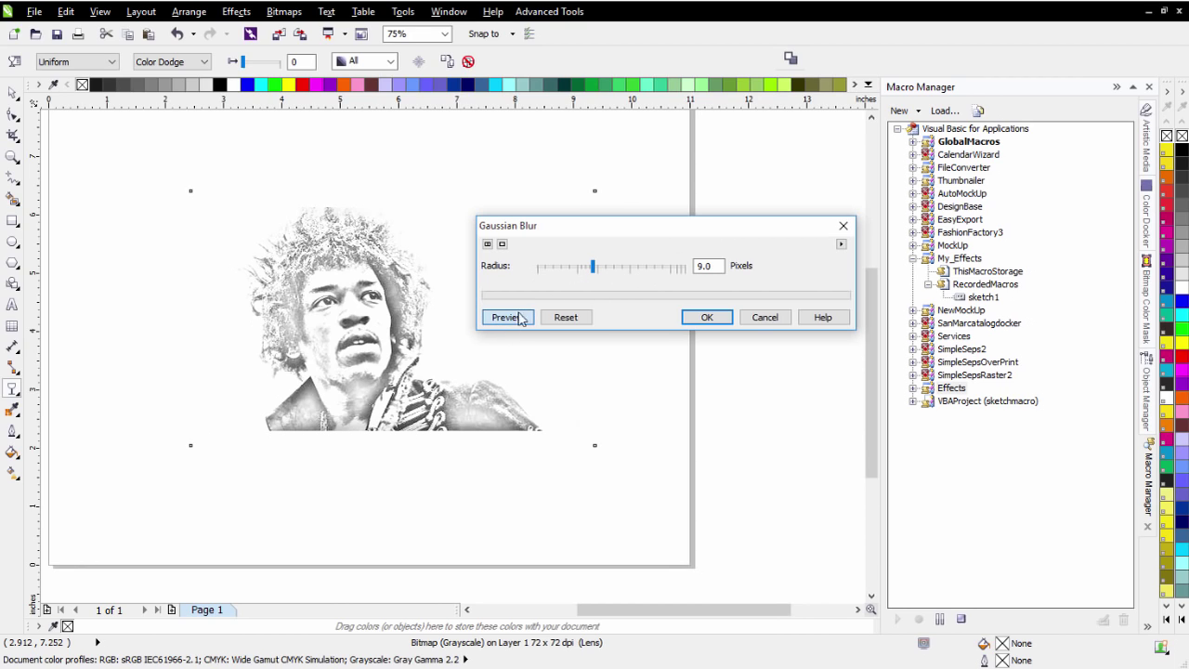
left_click(577, 267)
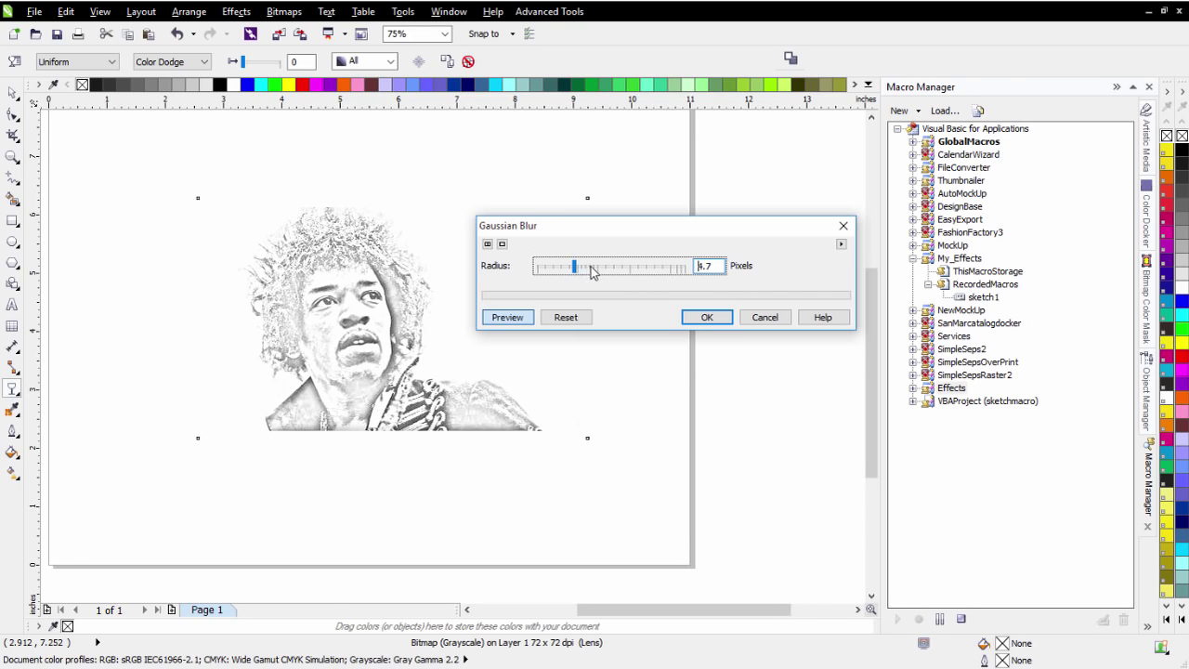
left_click(584, 271)
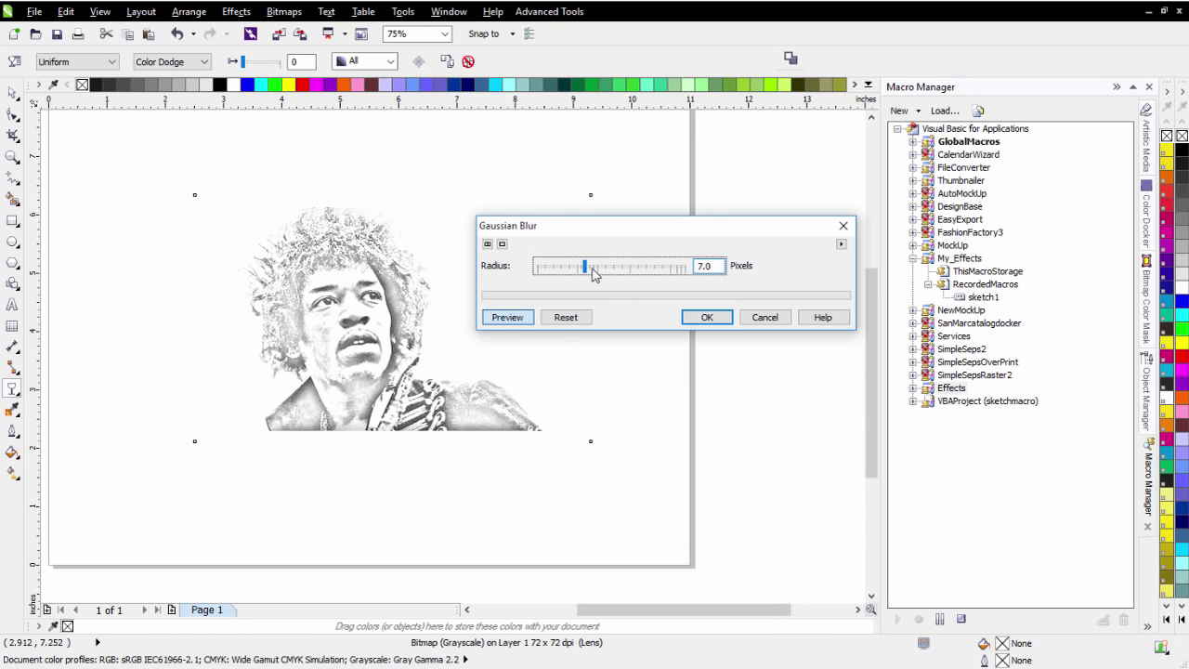
left_click_drag(592, 268, 590, 269)
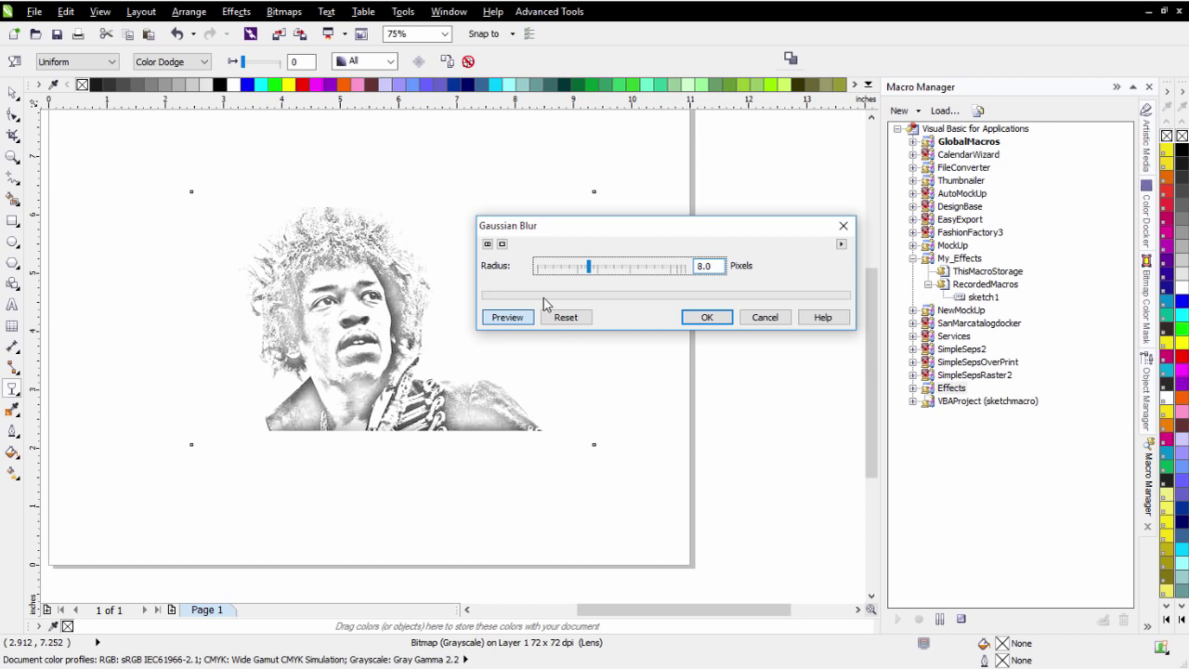
left_click(509, 317)
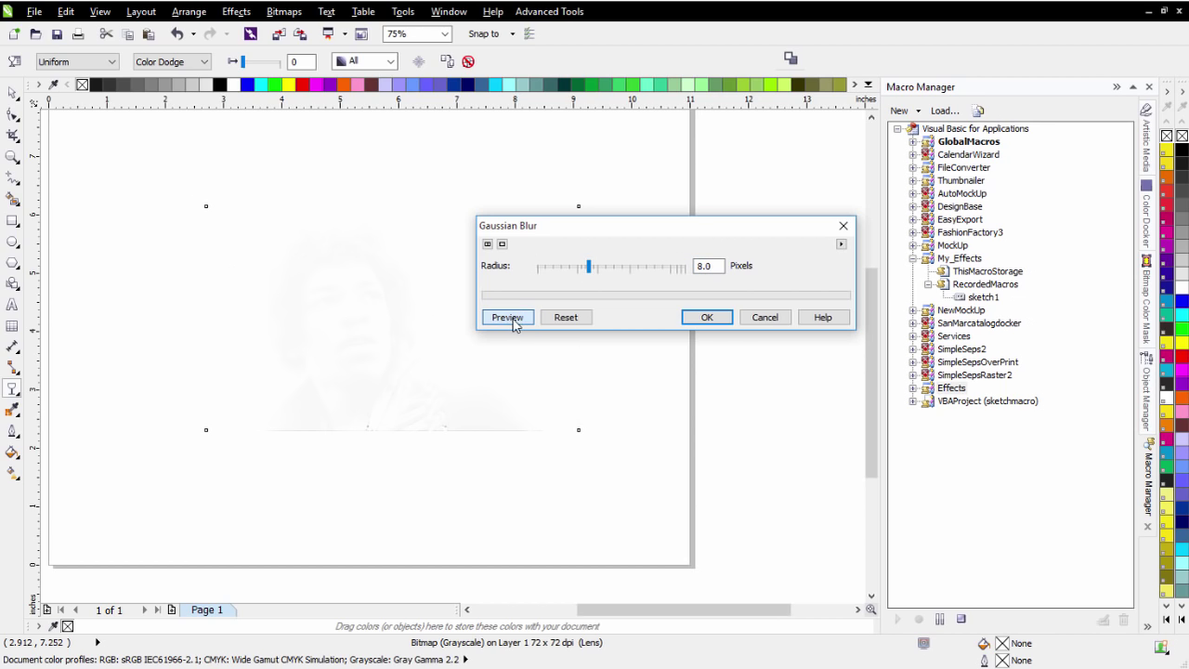
left_click(708, 320)
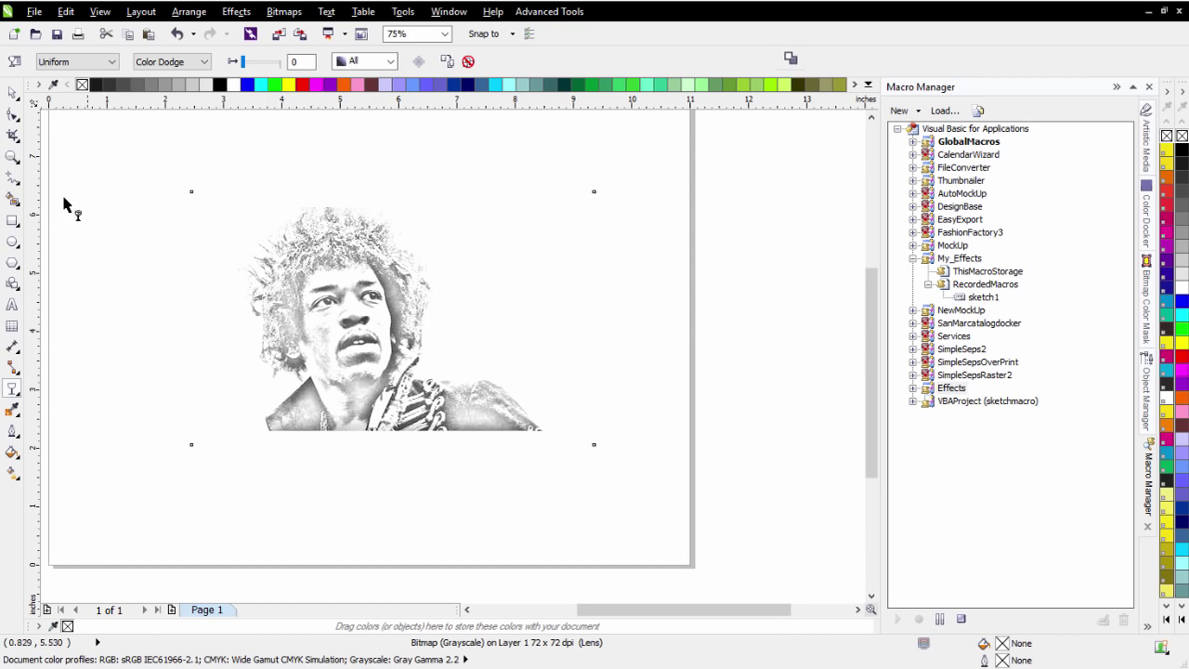
Duplicate the blurred Color Dodge portrait in place and set the copy's transparency merge mode to Subtract.
left_click(13, 93)
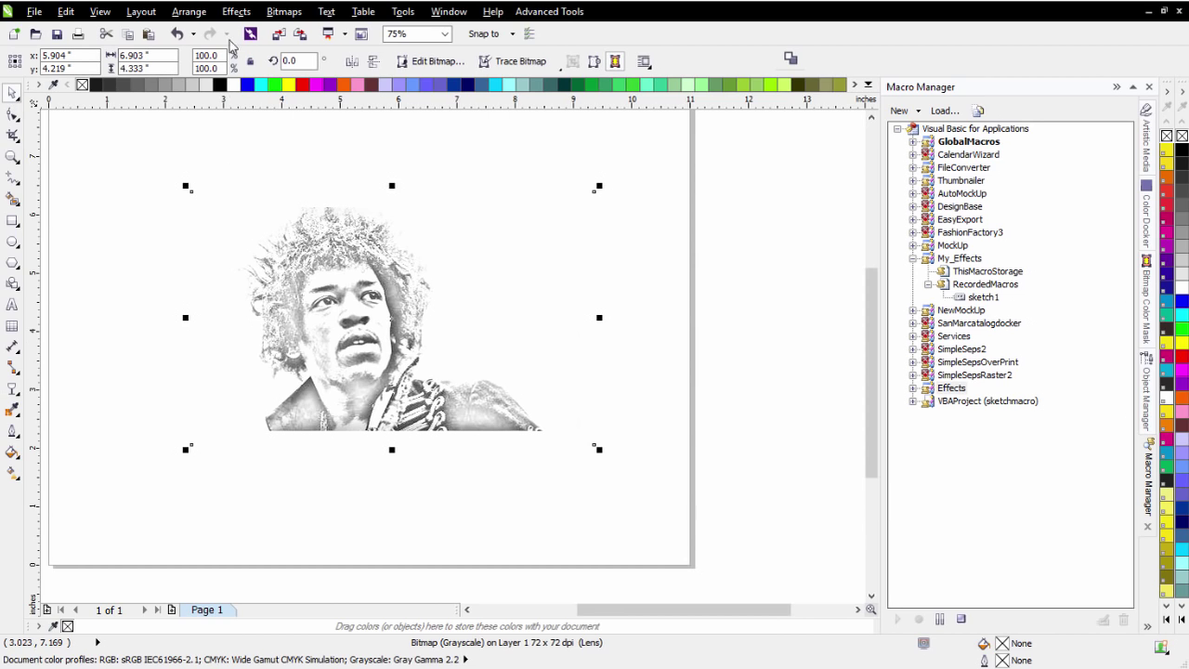
left_click(133, 35)
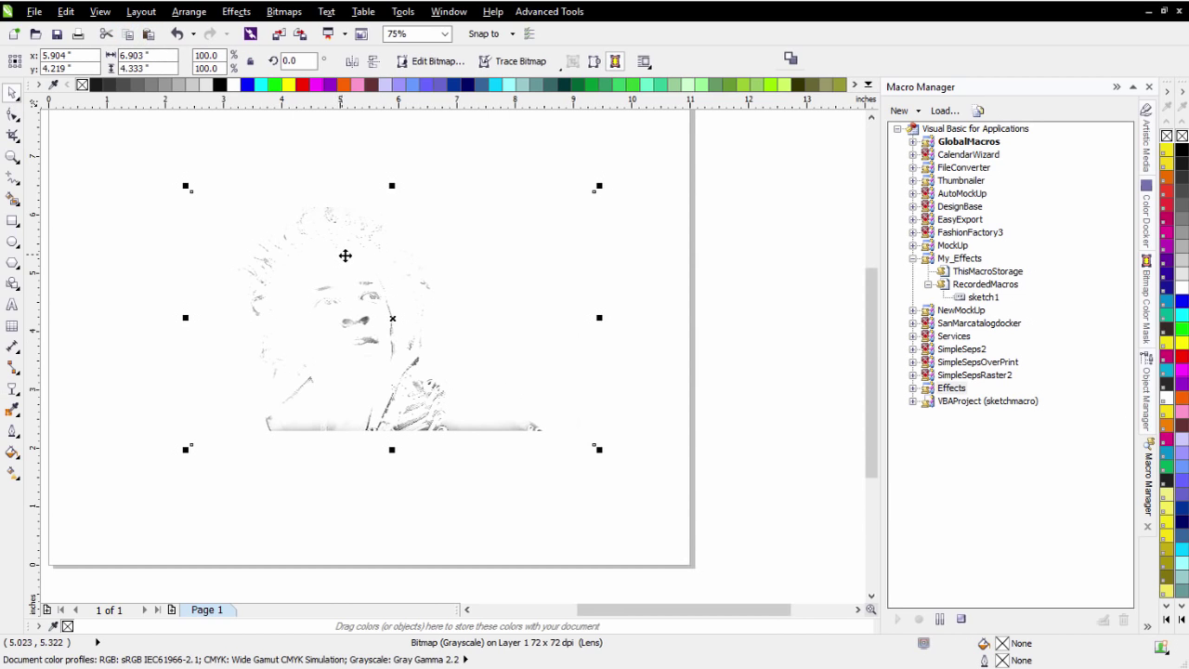
left_click(13, 388)
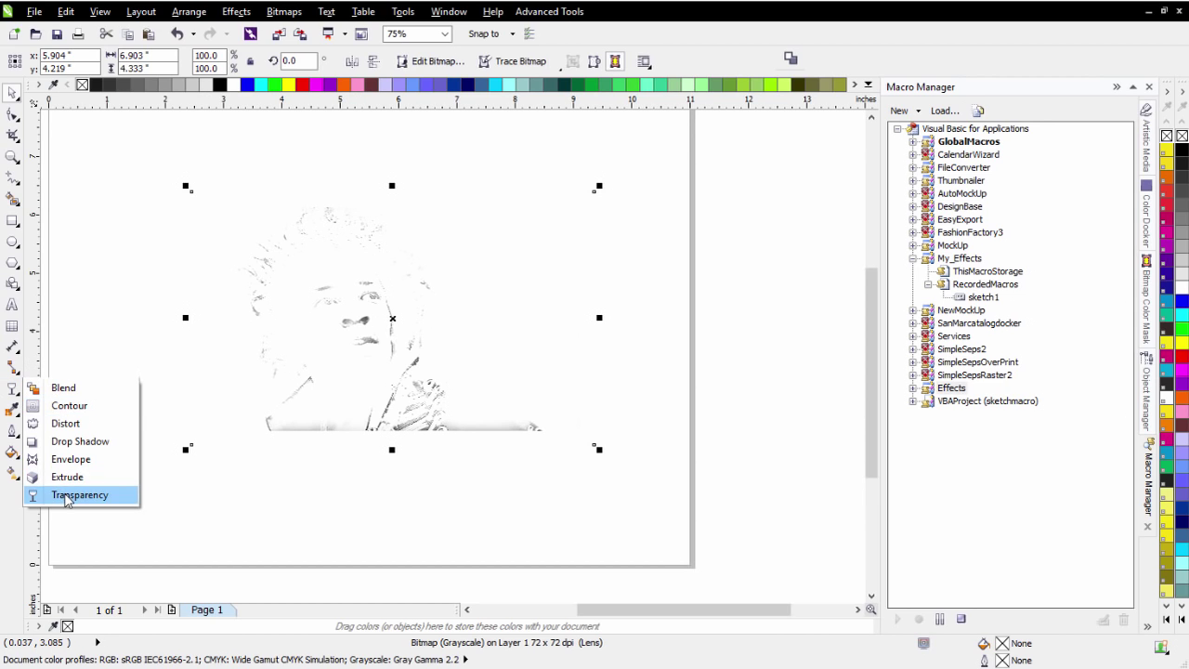
left_click(74, 496)
left_click(204, 63)
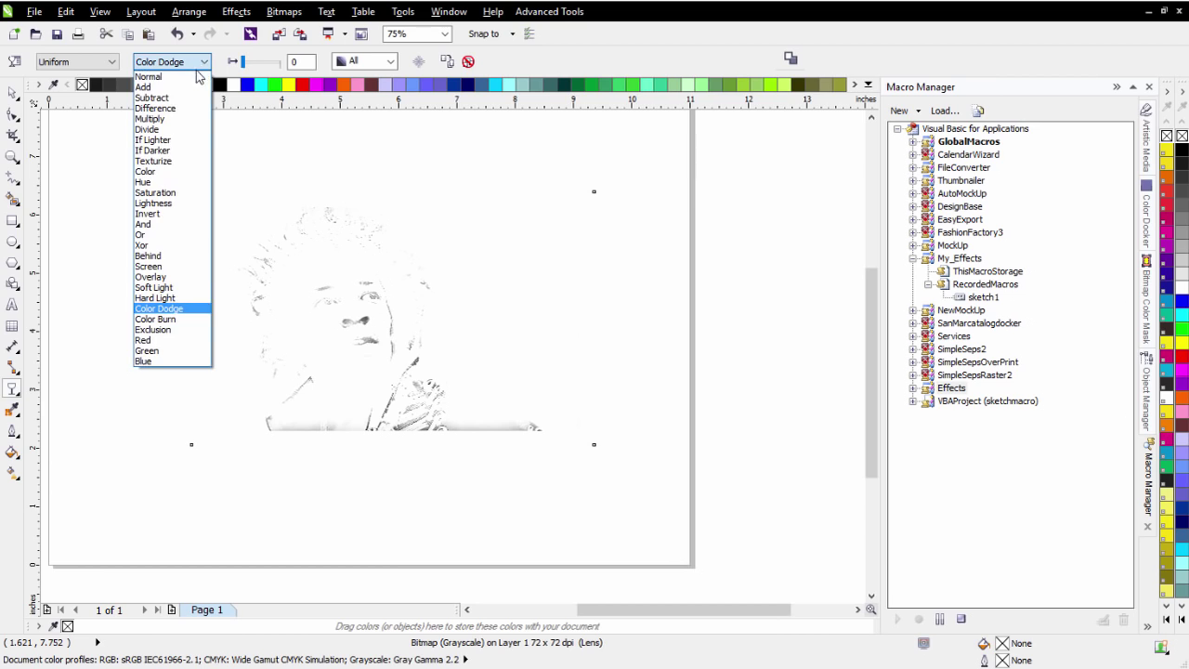
left_click(191, 100)
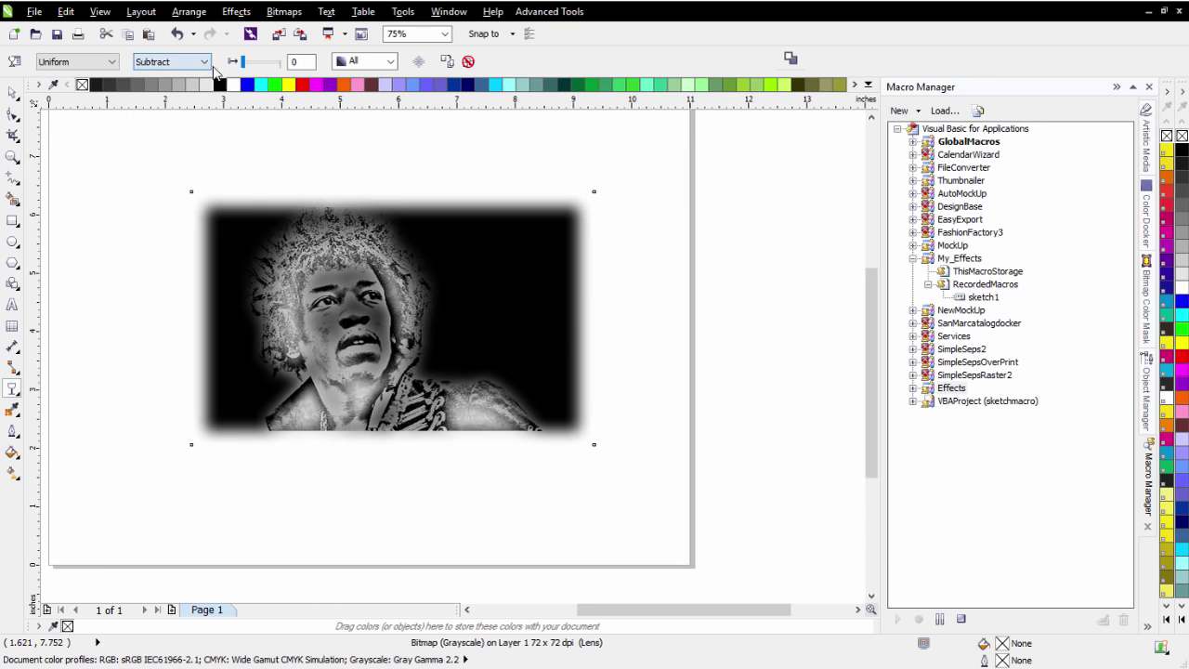
Invert the tones of the Subtract portrait copy.
left_click(282, 11)
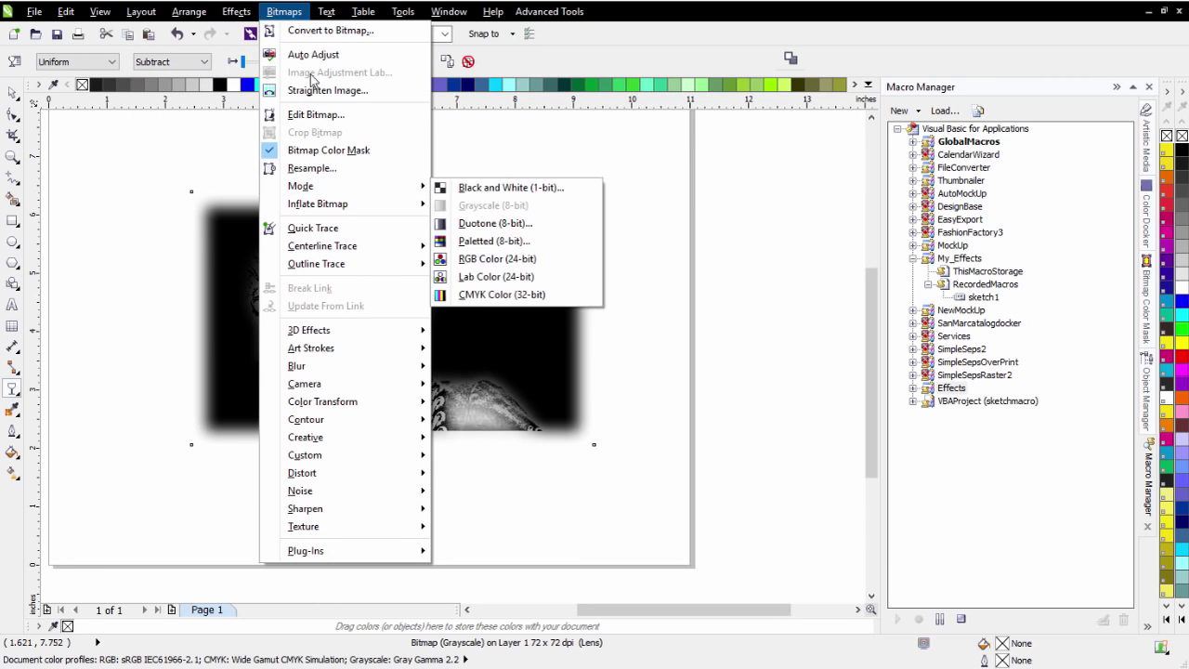
mouse_move(237, 13)
mouse_move(321, 49)
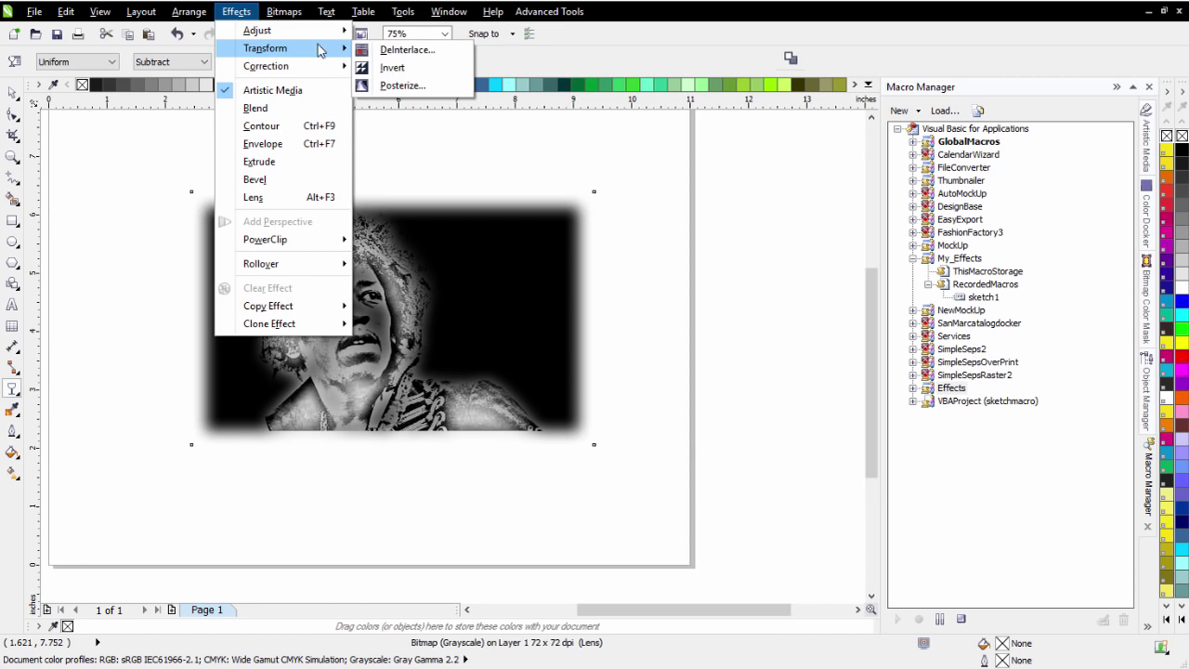
left_click(383, 74)
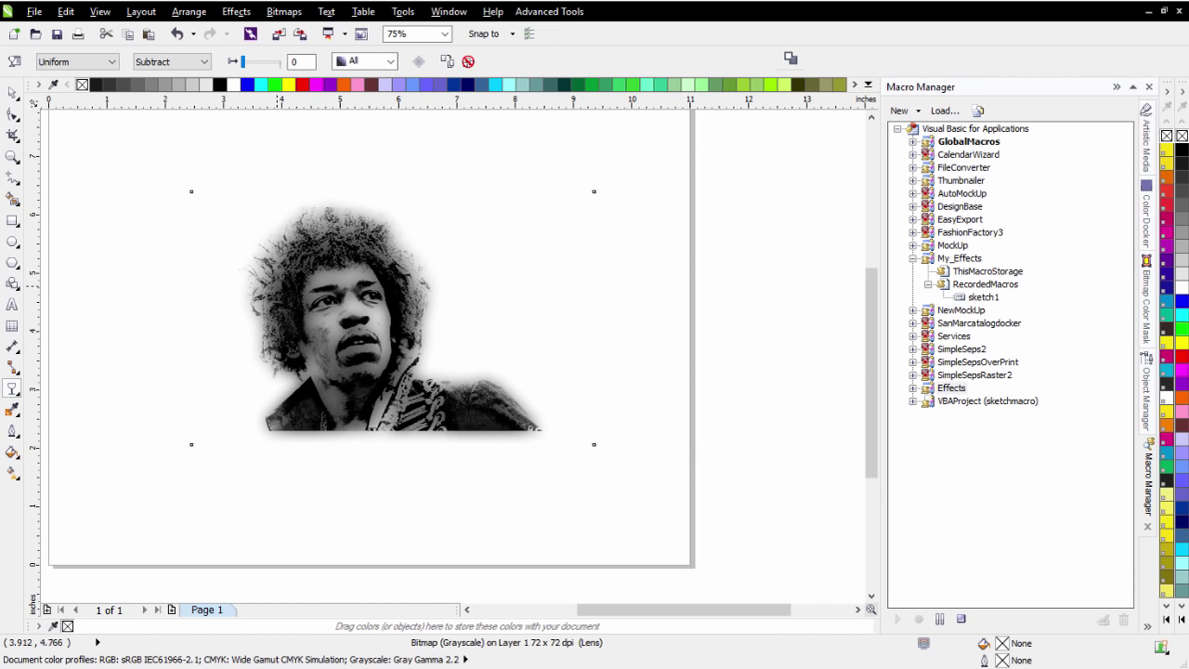
Change the Subtract copy's transparency type to Texture and shrink the texture tile to a small area around the portrait's centre.
left_click(107, 70)
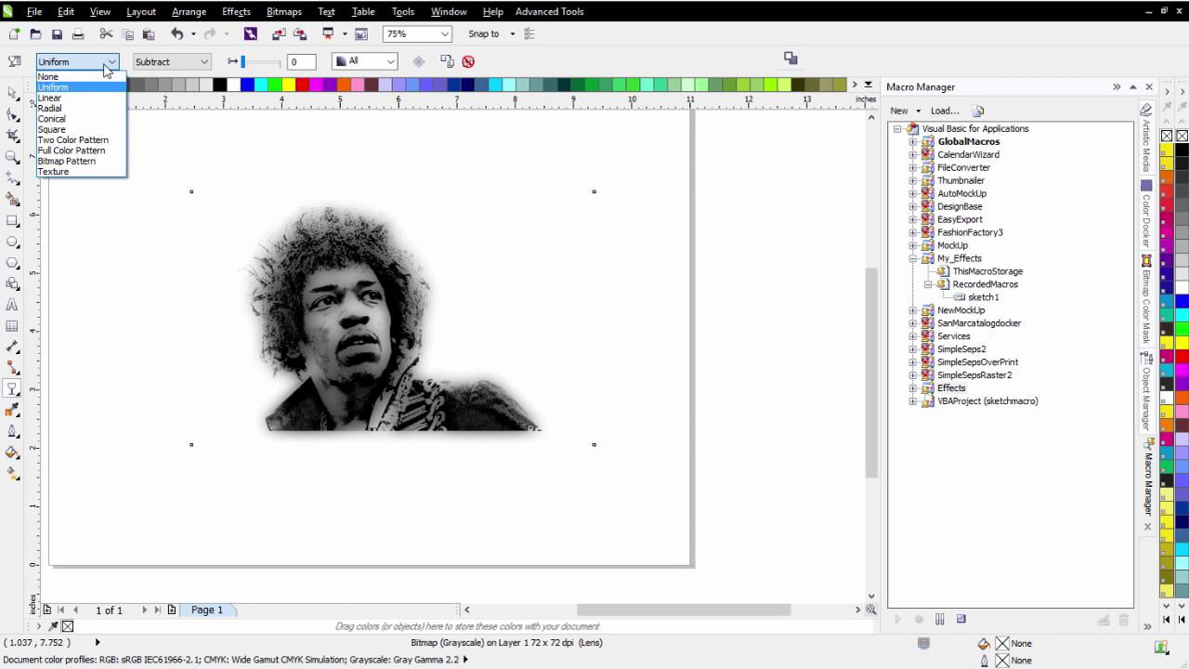
left_click(93, 171)
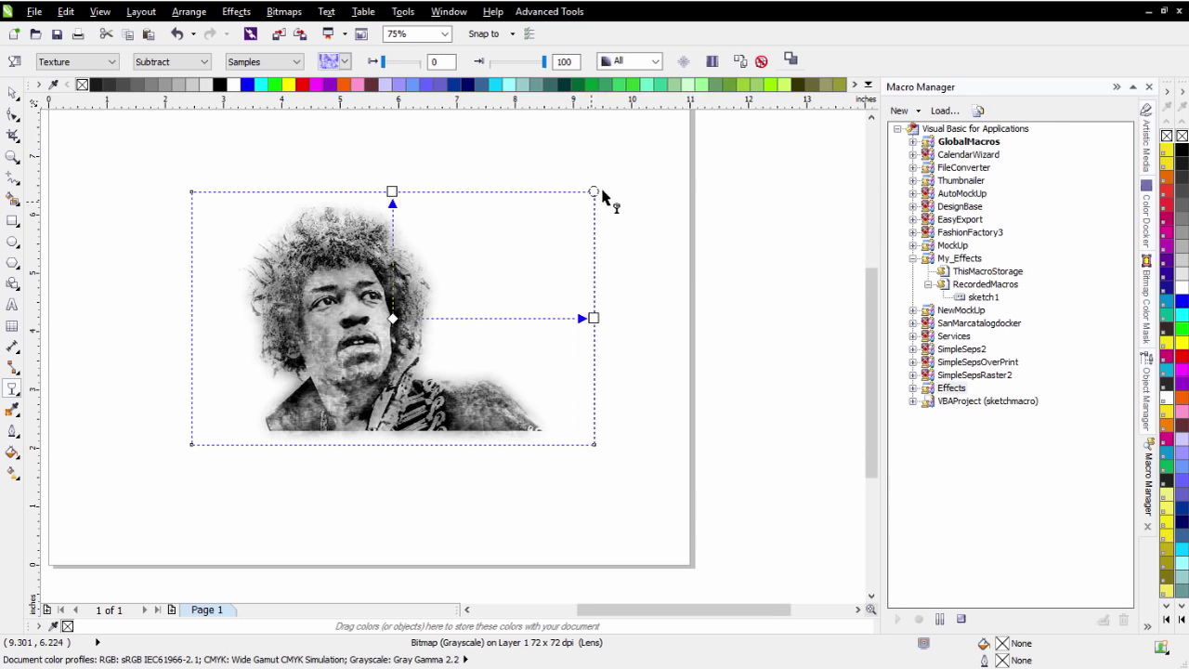
left_click_drag(592, 191, 403, 306)
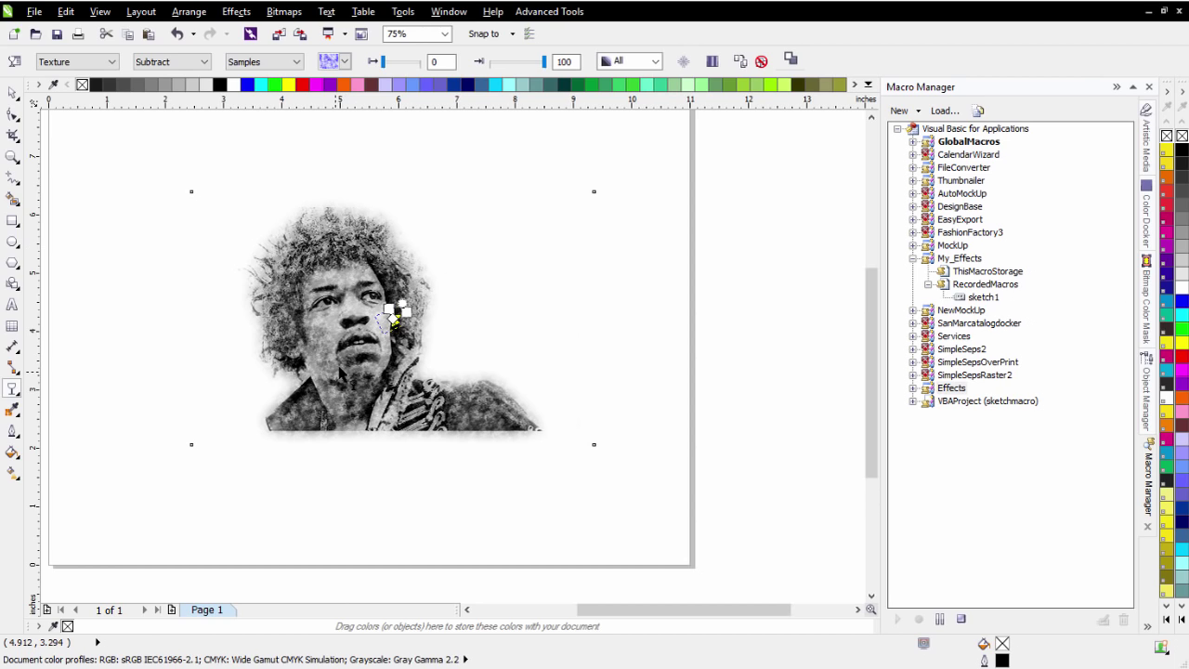
Stop recording the macro and delete the two effect copies stacked over the original portrait.
left_click(12, 92)
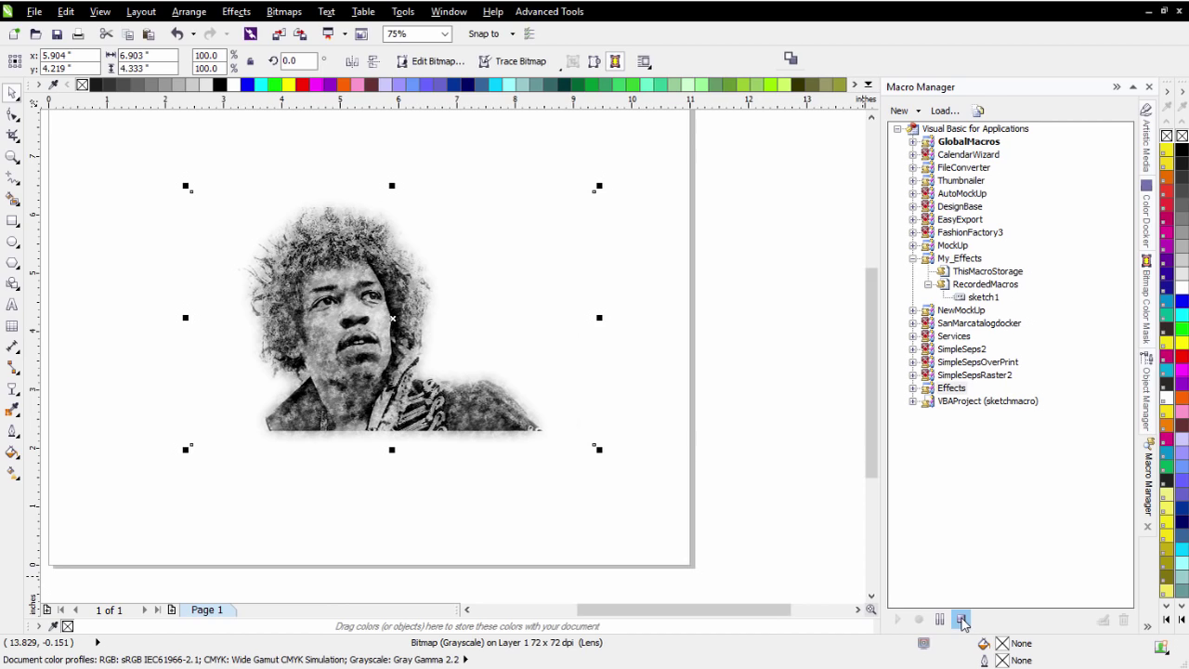
left_click(962, 620)
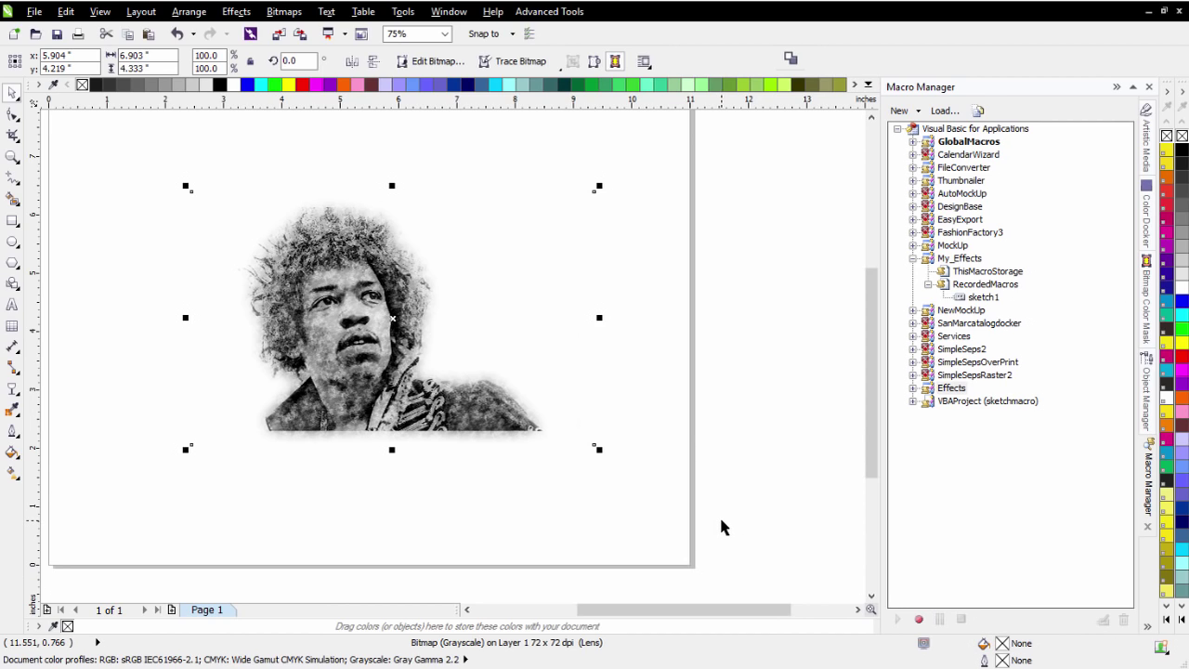
left_click(431, 318)
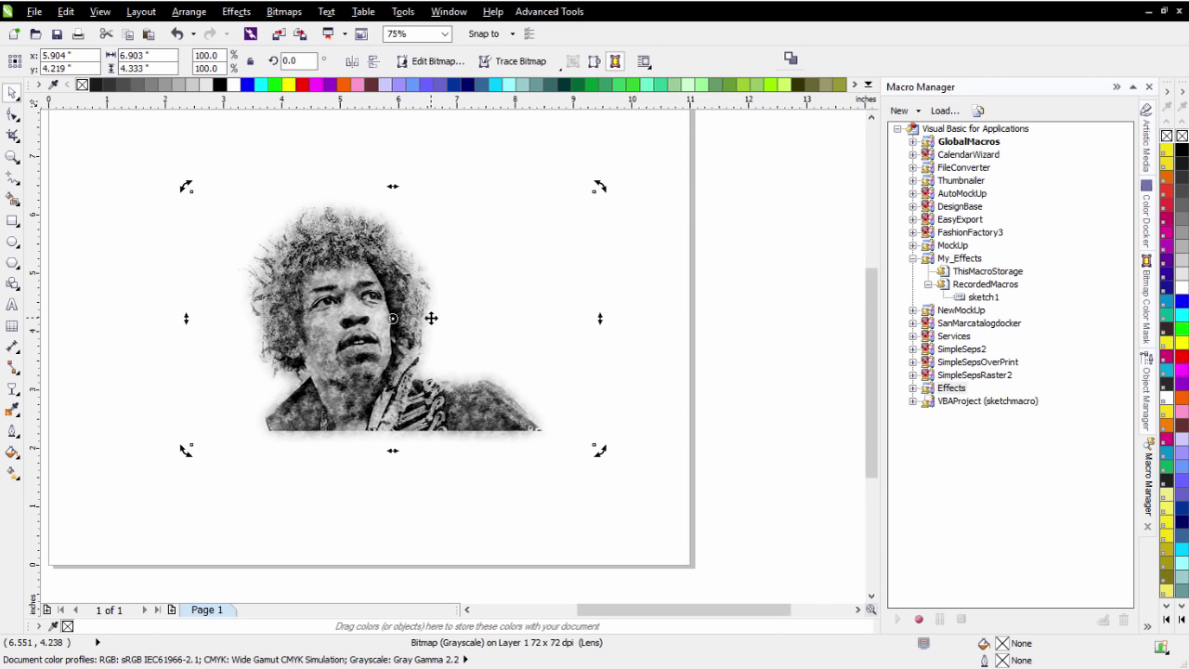
key("Delete")
left_click(431, 318)
key("Delete")
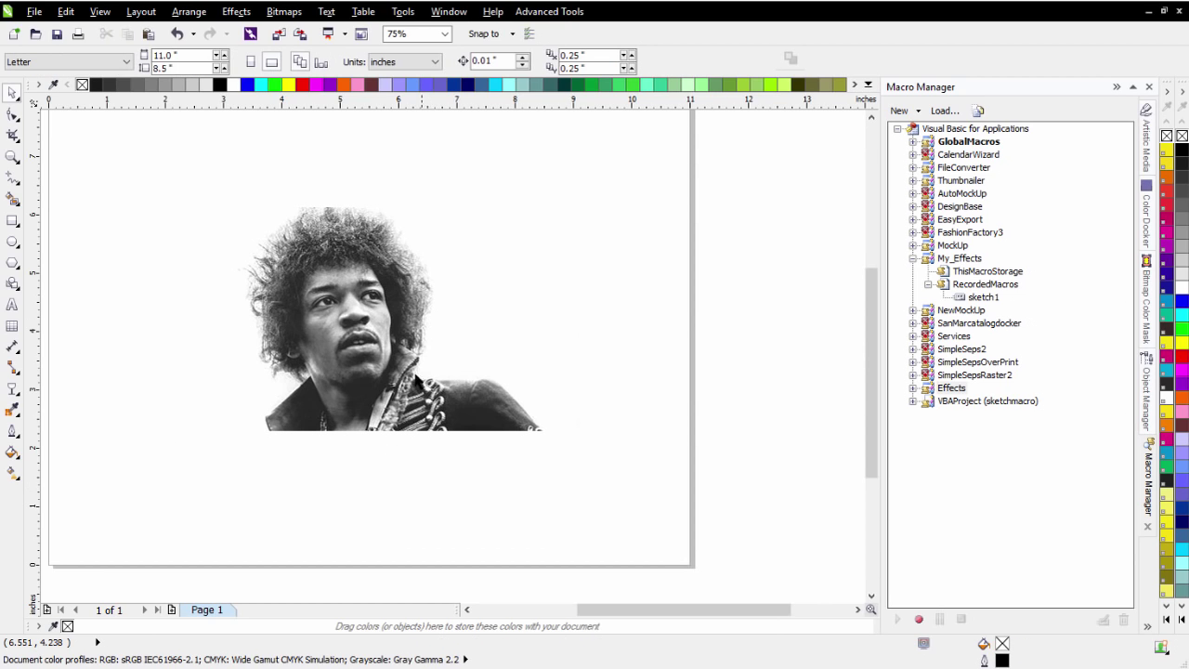
Run the sketch1 macro from the Effects project's RecordedMacros on the original grayscale portrait.
left_click(913, 389)
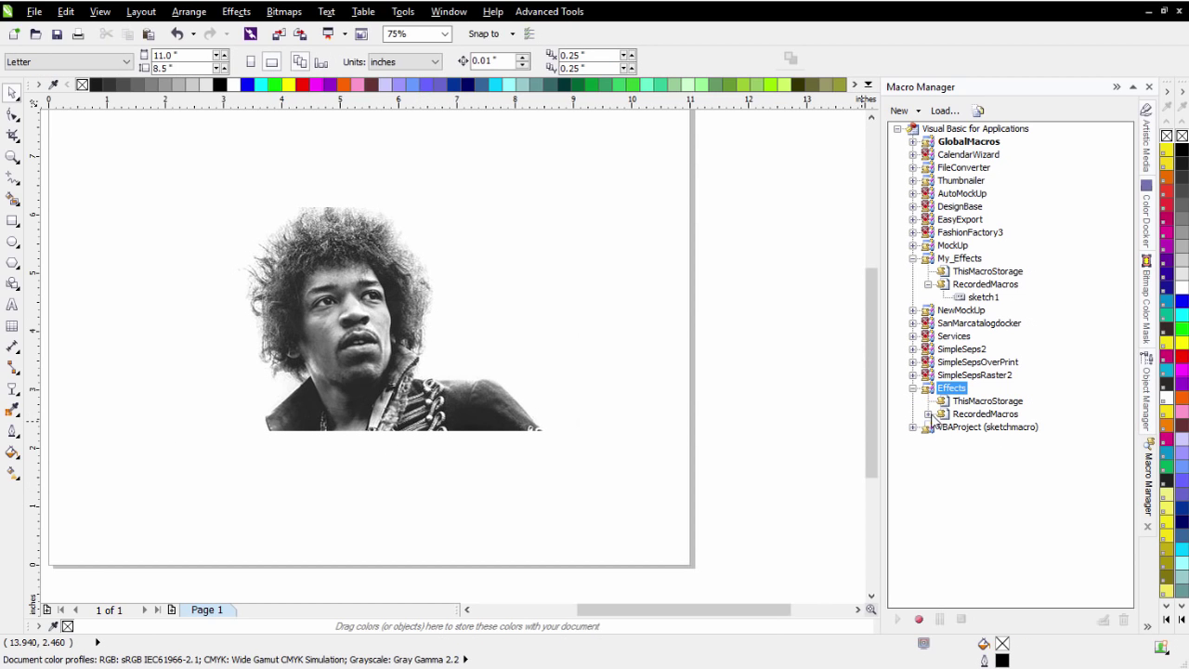
left_click(930, 414)
left_click(394, 359)
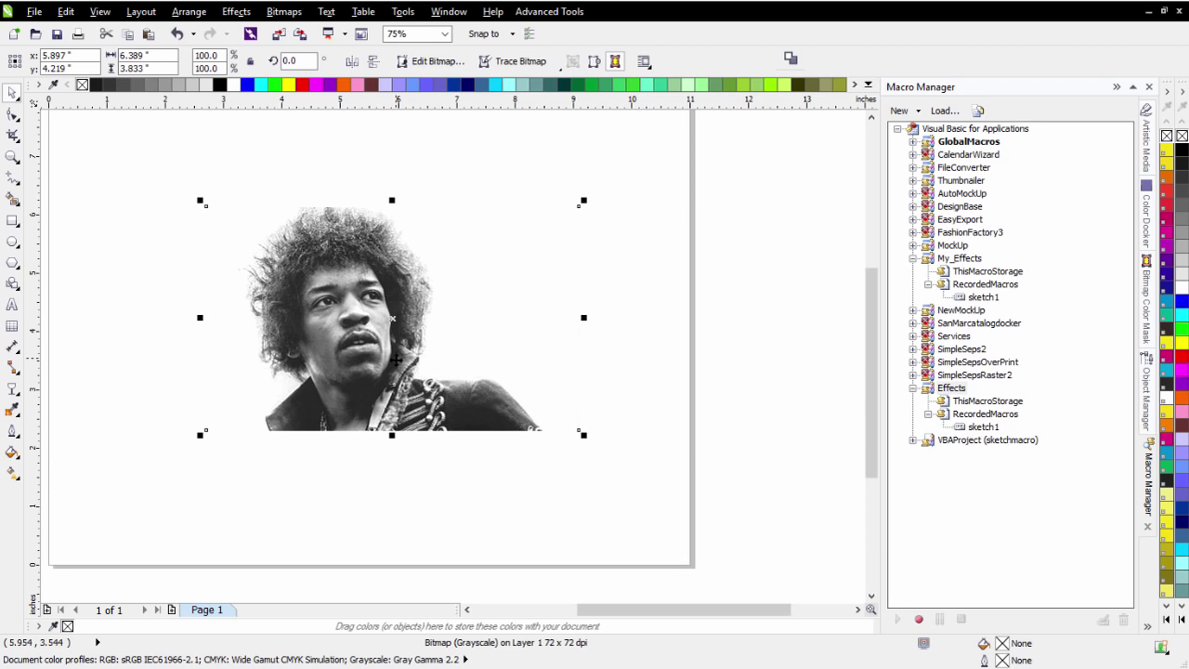
double_click(965, 432)
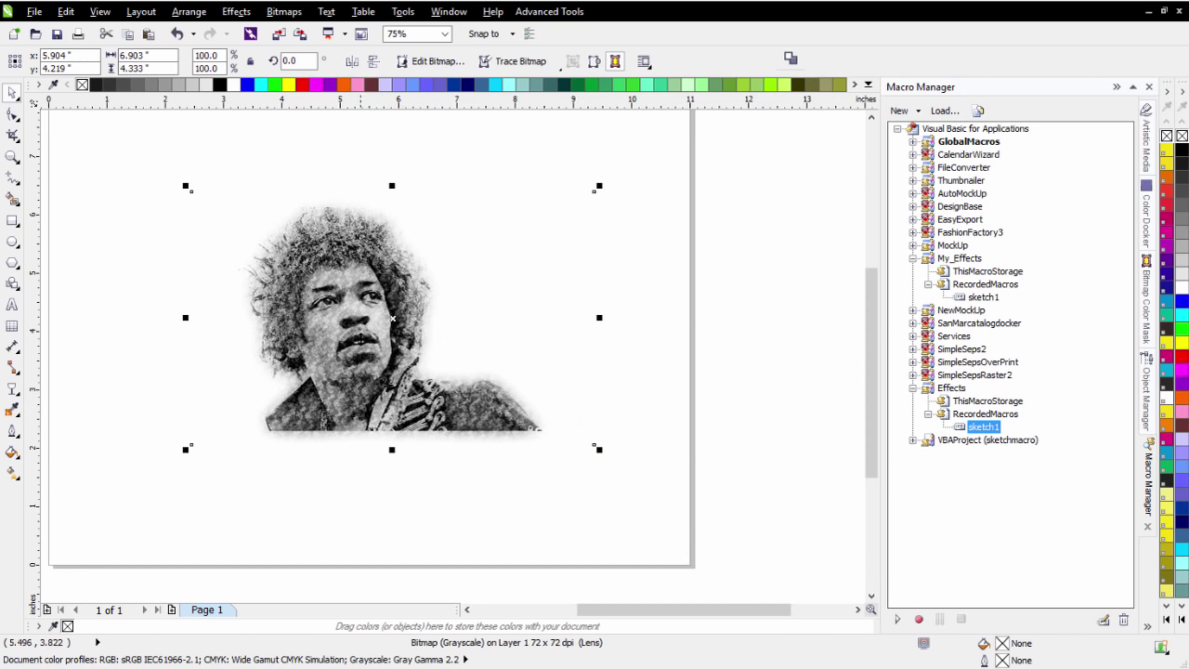
Switch the top portrait copy's transparency texture to a fine black-and-white grain sample and slightly enlarge its tile.
scroll(372, 327, "up", 1)
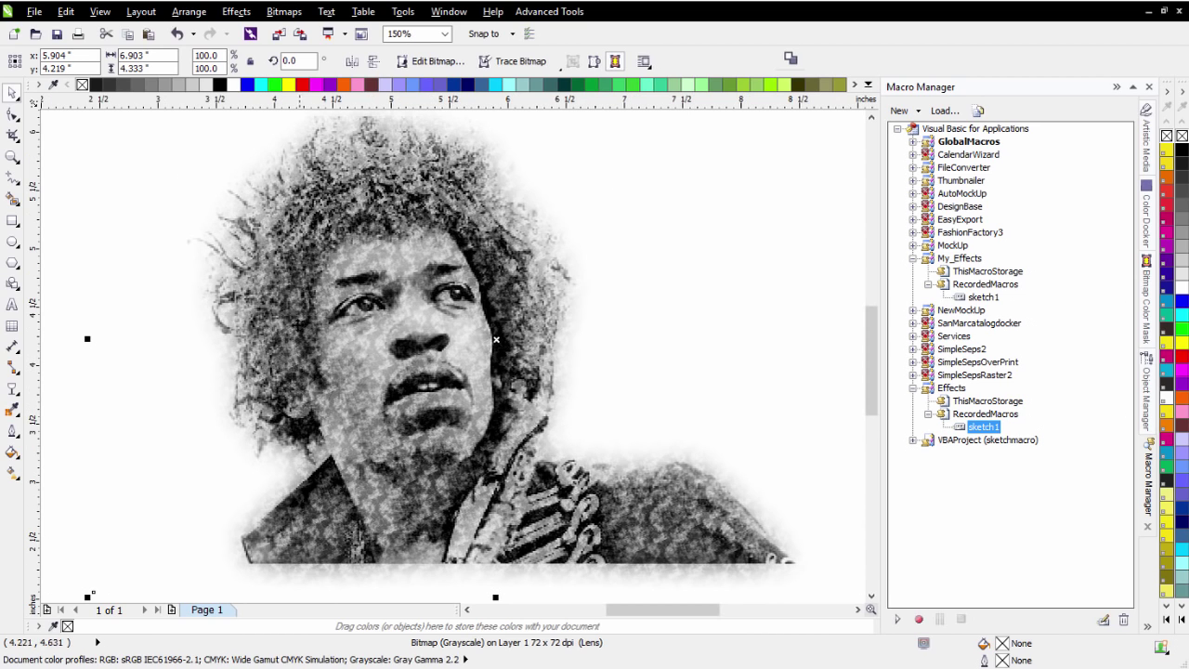
left_click(13, 389)
left_click(342, 61)
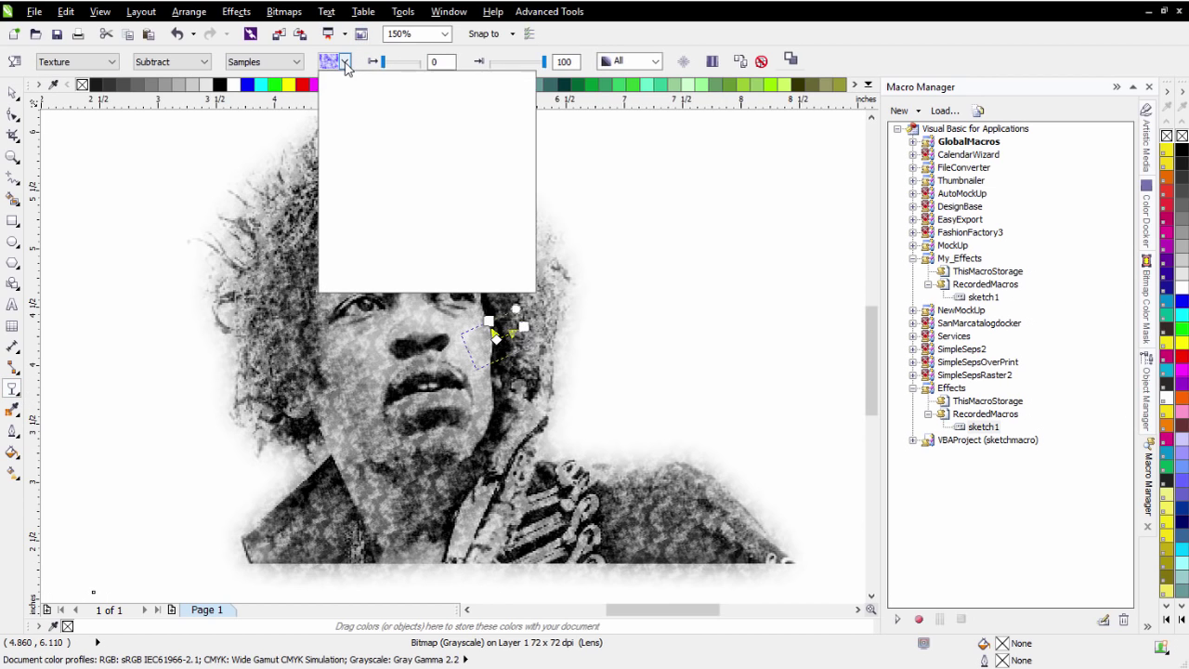
left_click(381, 179)
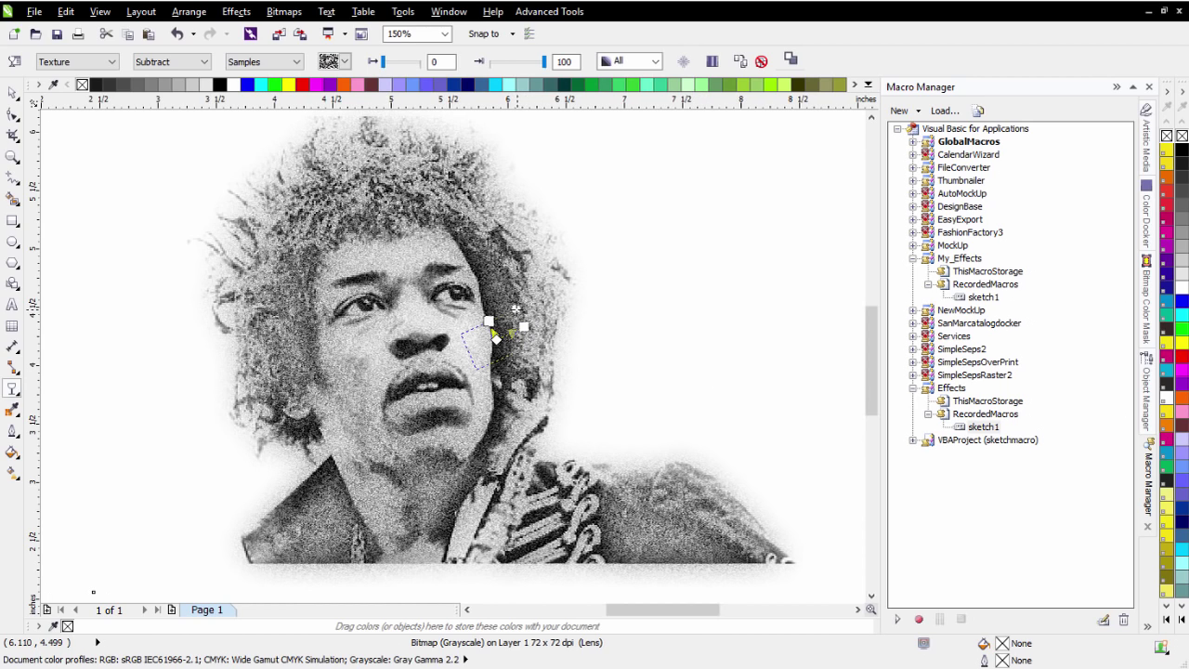
left_click_drag(516, 309, 524, 302)
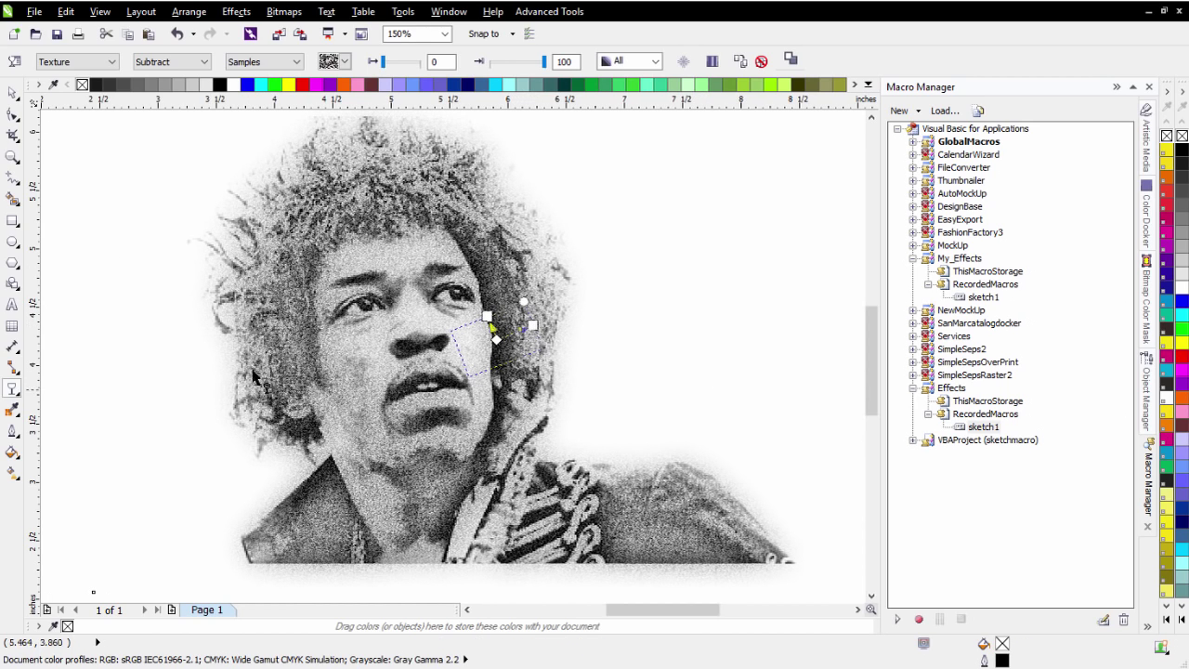
left_click(12, 93)
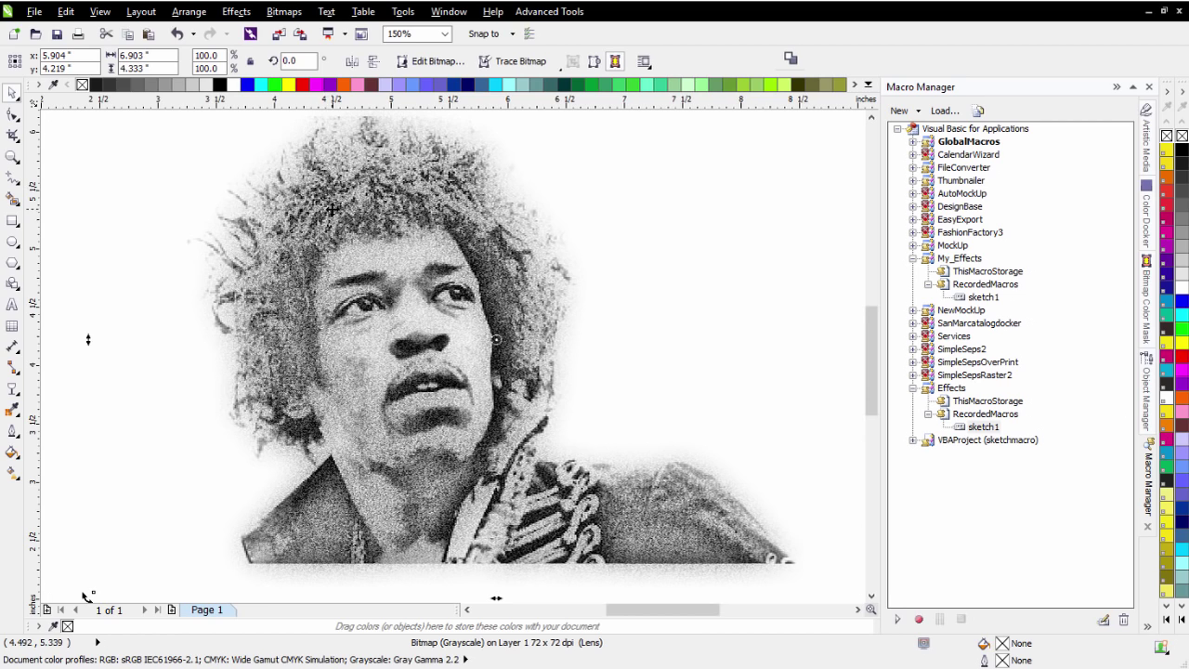
Raise the portrait copy's contrast with a Tone Curve using points at about 184, 223 and 74, 49.
left_click(236, 11)
mouse_move(244, 32)
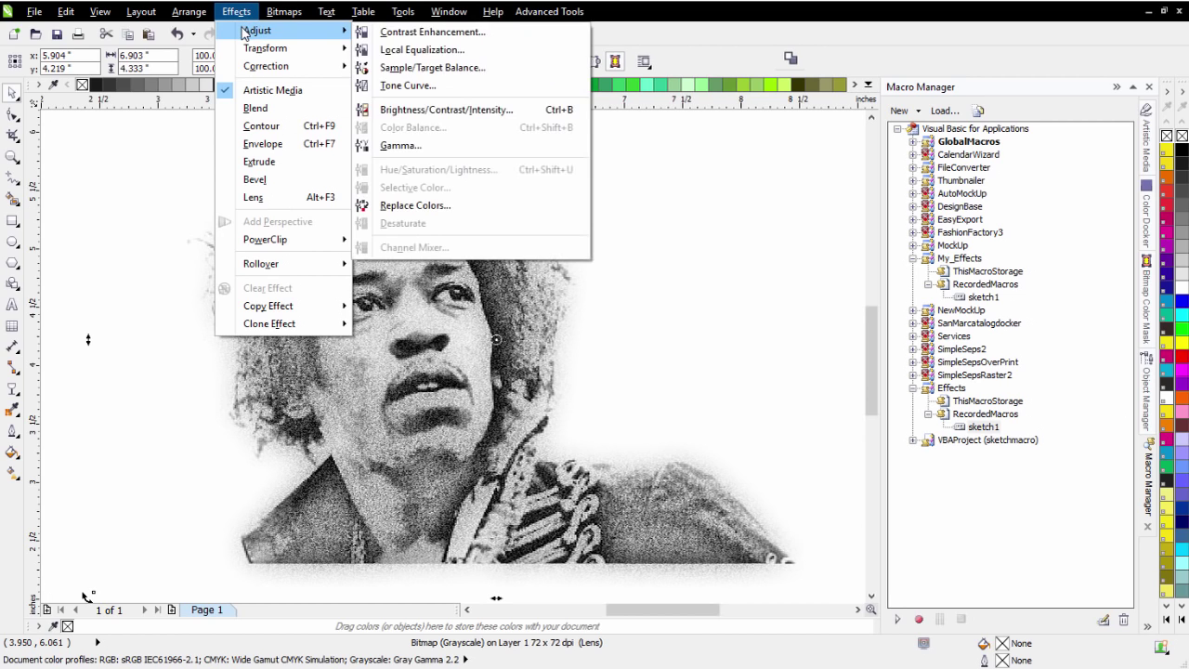
left_click(423, 85)
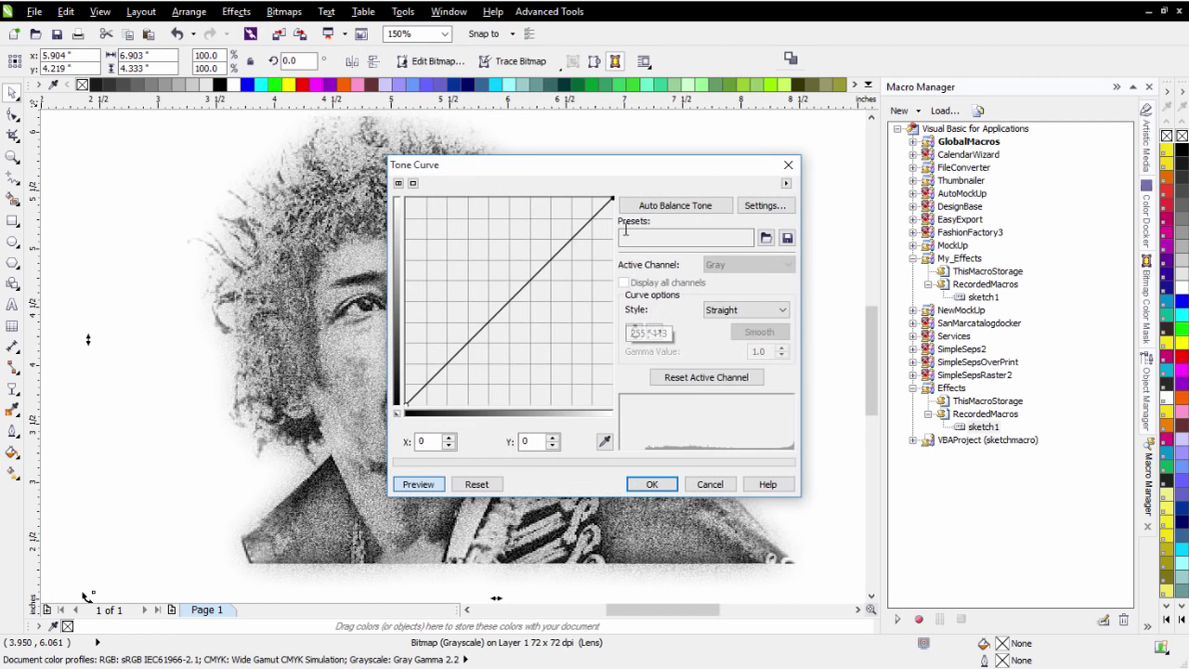
left_click_drag(602, 176, 825, 182)
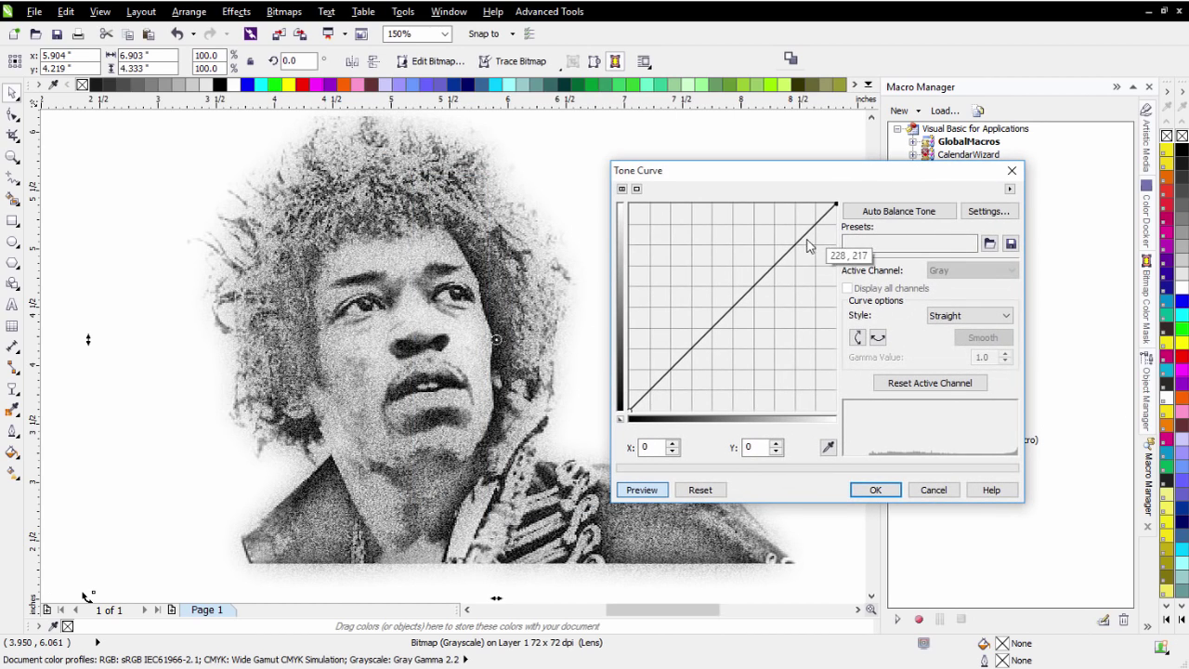
left_click_drag(794, 247, 779, 230)
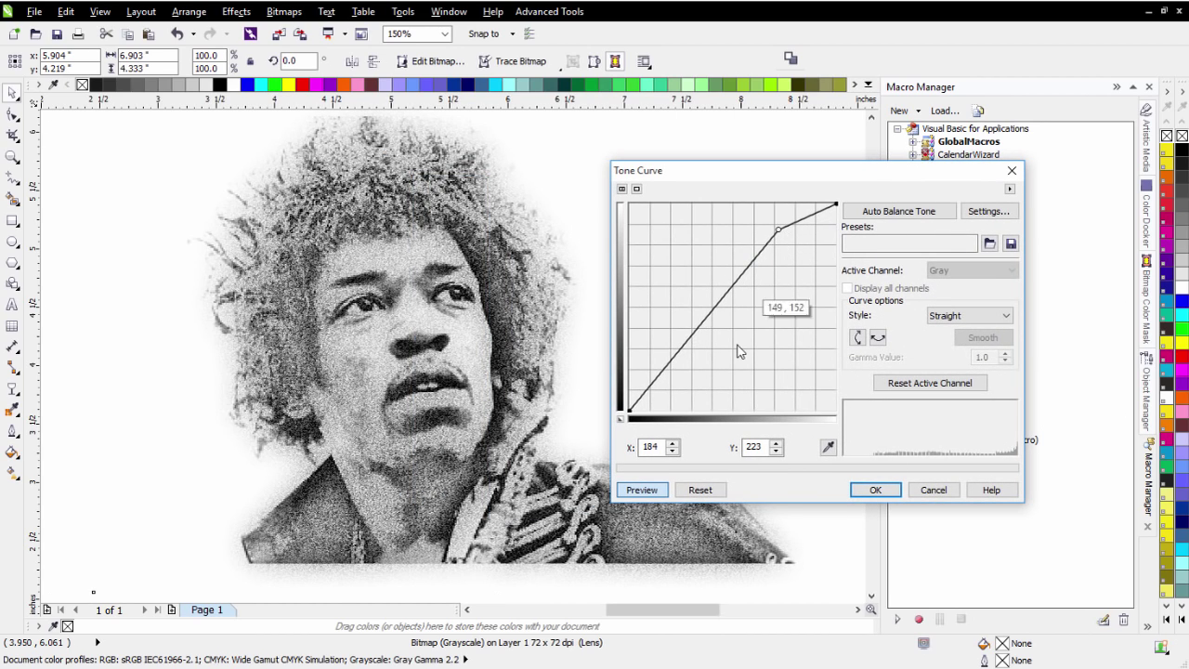
left_click_drag(683, 349, 689, 371)
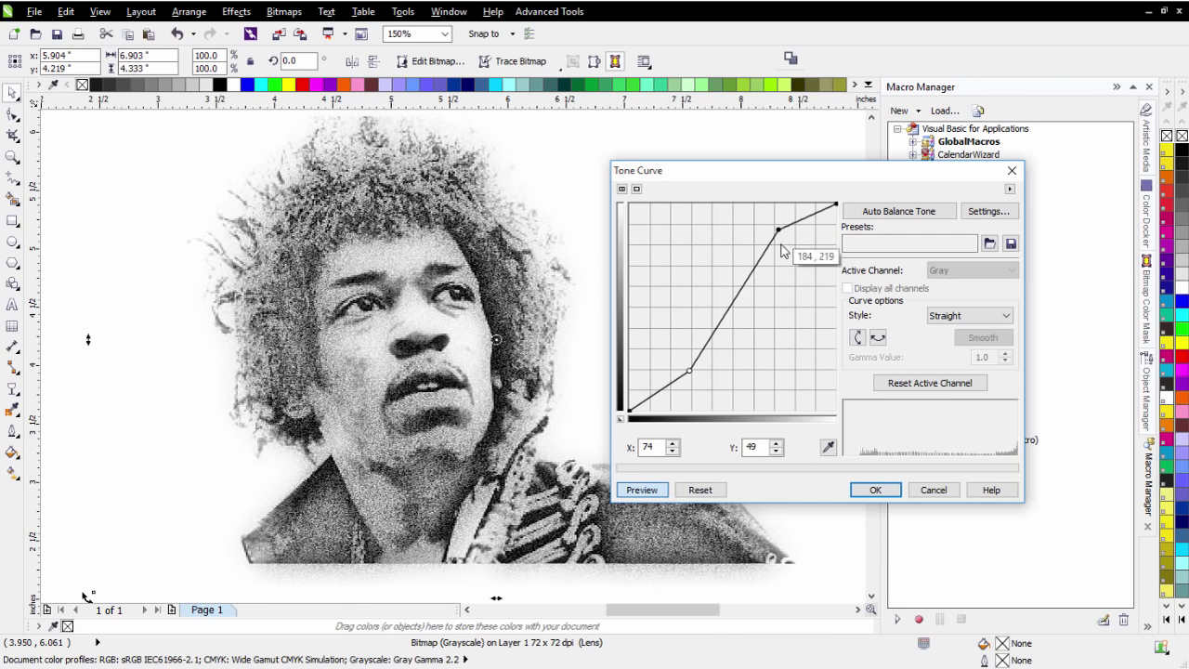
left_click(882, 495)
Convert all three stacked portrait objects into one 150 dpi RGB Color (24-bit) bitmap without anti-aliasing or transparent background, and deselect it.
scroll(486, 363, "down", 1)
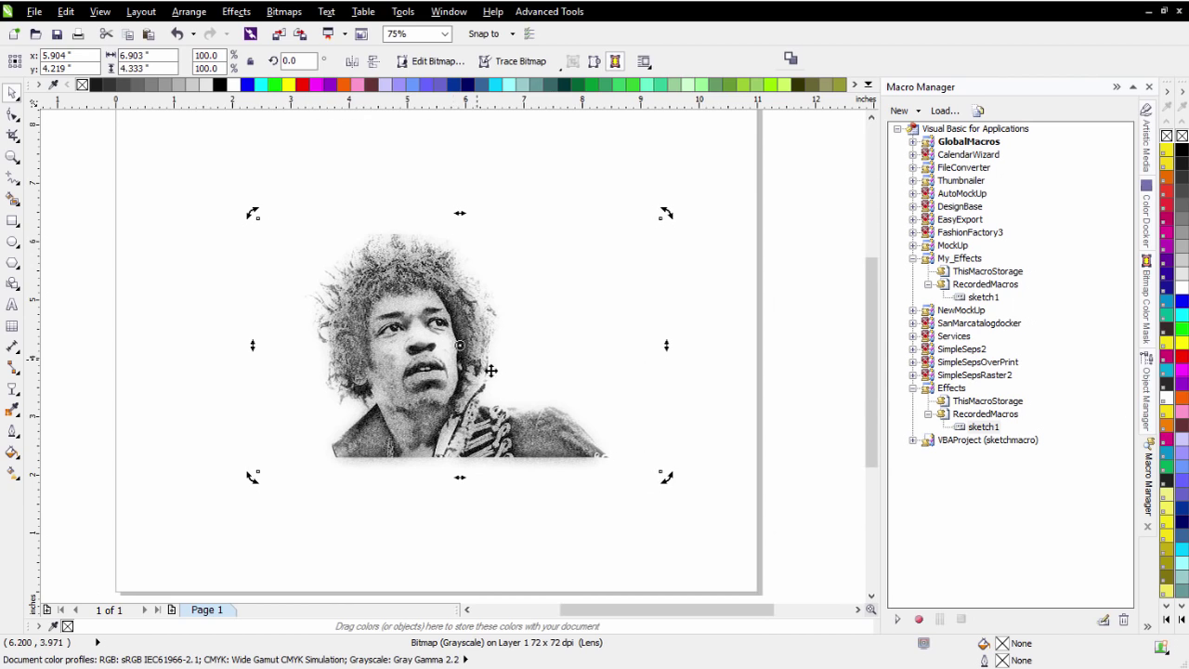
left_click_drag(191, 160, 770, 552)
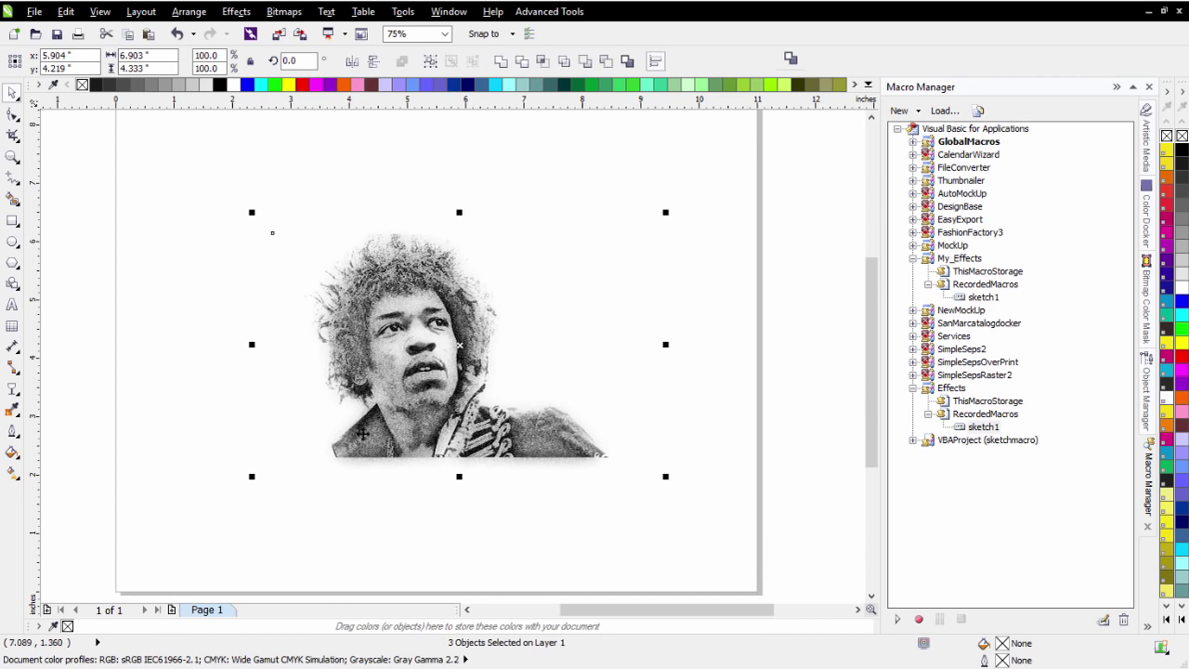
left_click(296, 16)
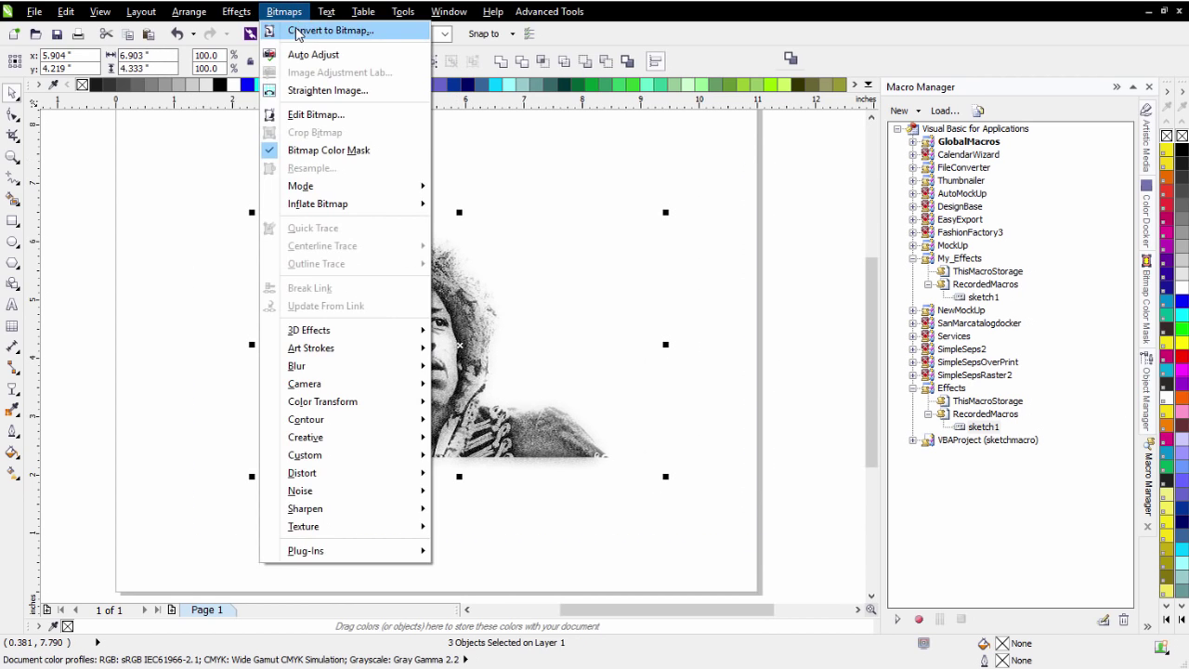
left_click(329, 31)
left_click(639, 469)
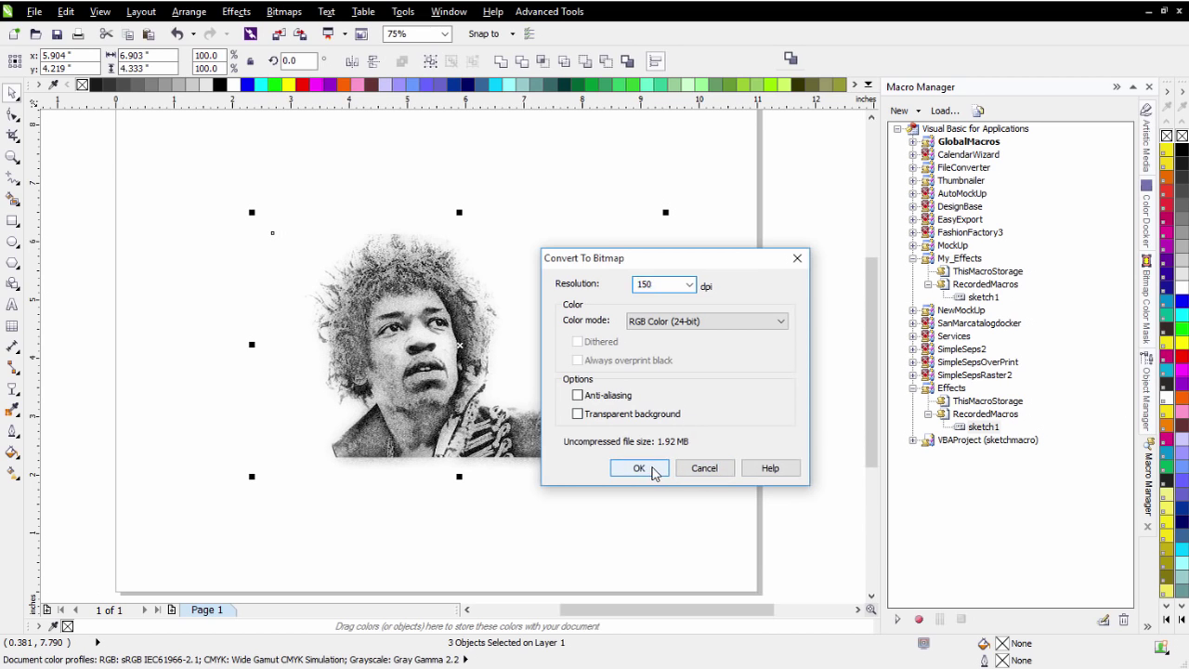
scroll(430, 336, "up", 2)
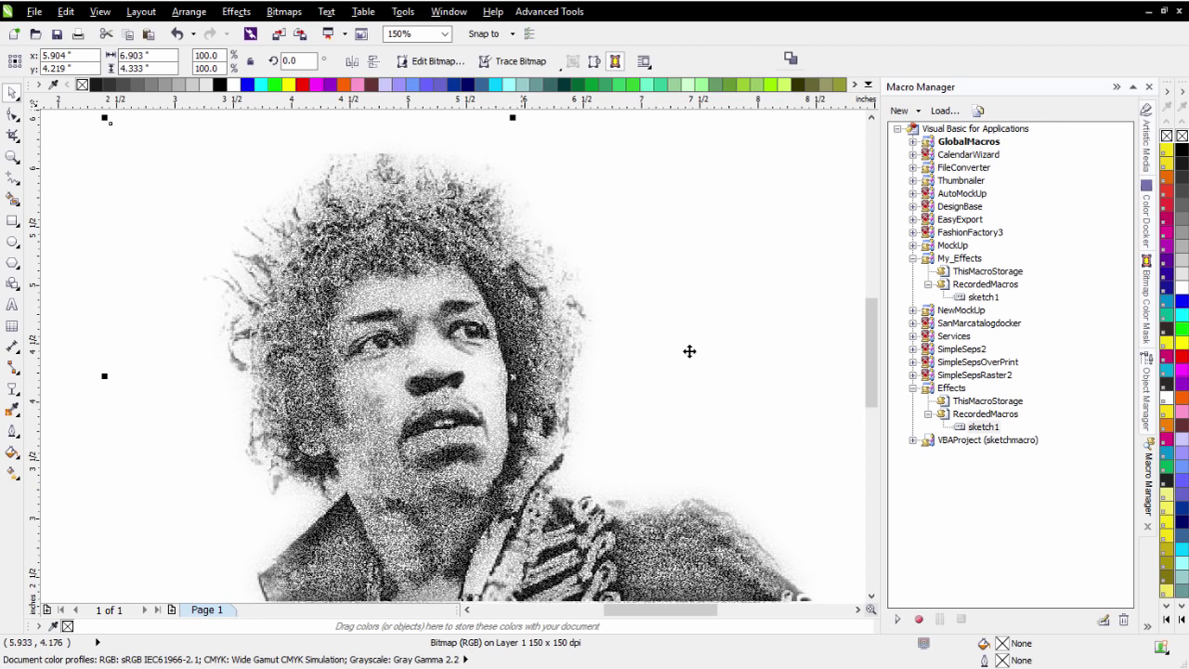
left_click(666, 345)
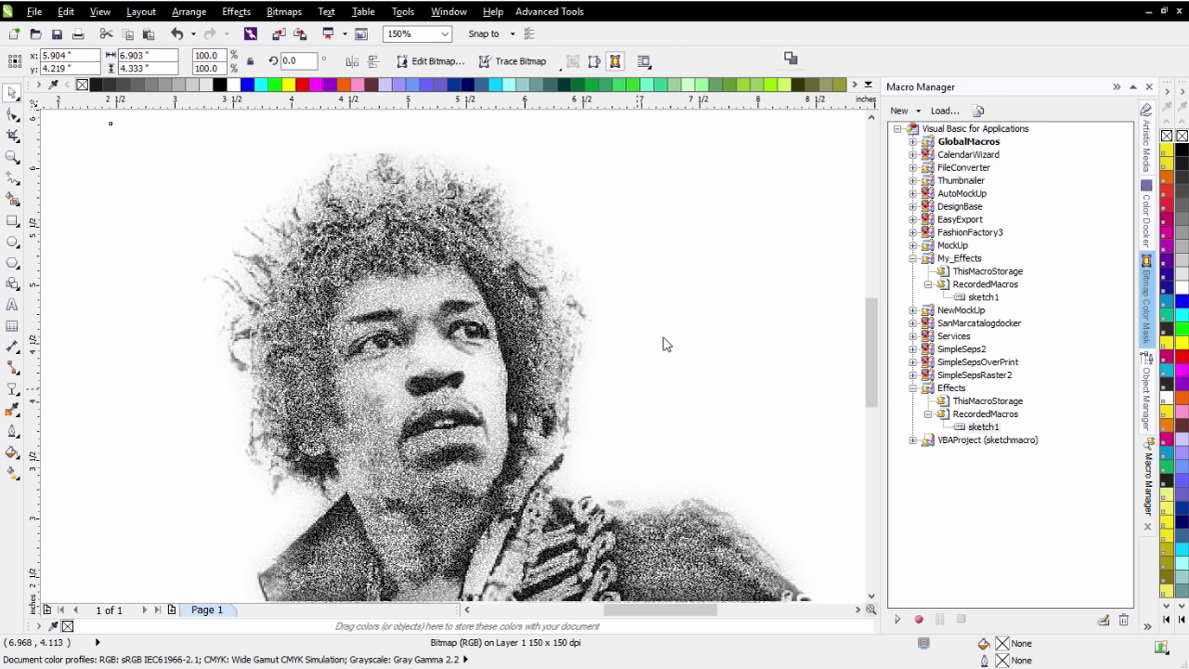